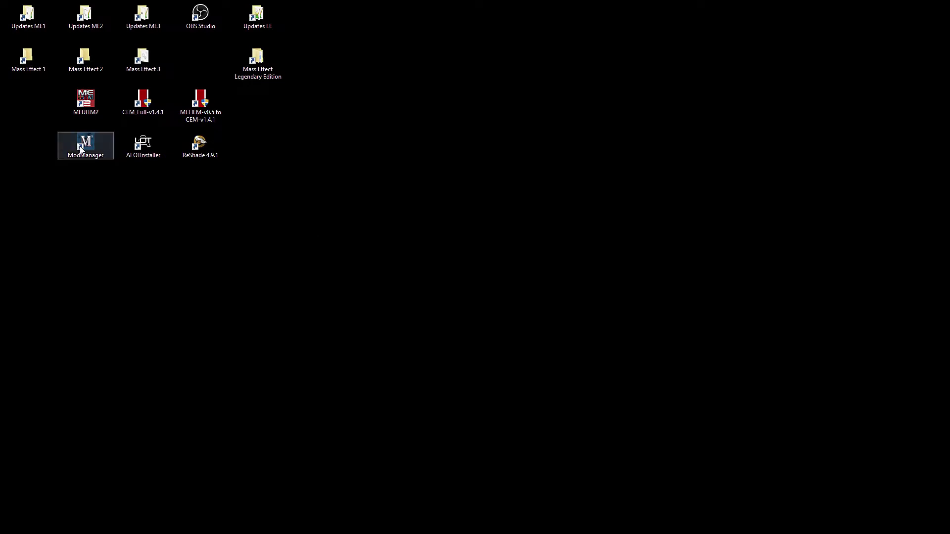
# - Launch ME3Tweaks Mod Manager, dismiss the prerelease notice, and reposition and enlarge its window
pyautogui.doubleClick(82, 149)
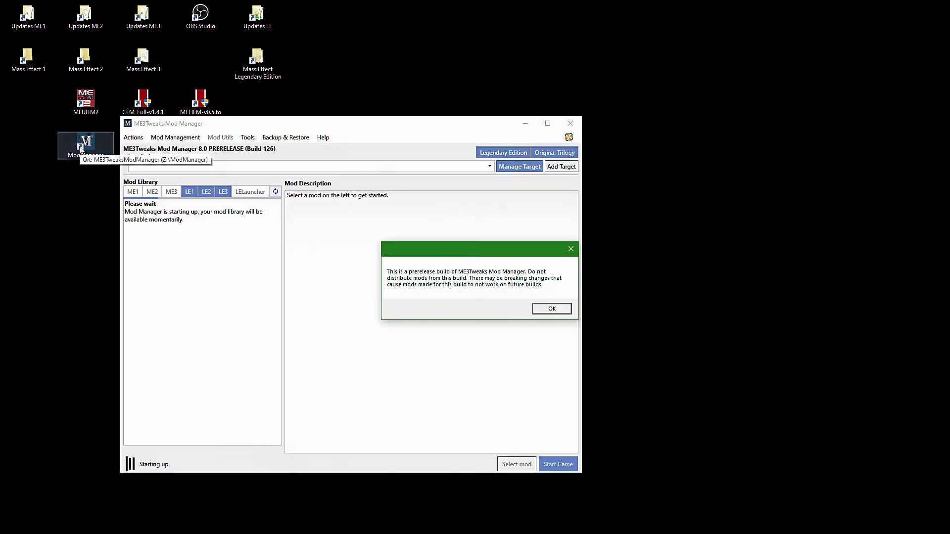
pyautogui.click(551, 309)
pyautogui.moveTo(358, 127); pyautogui.dragTo(325, 95)
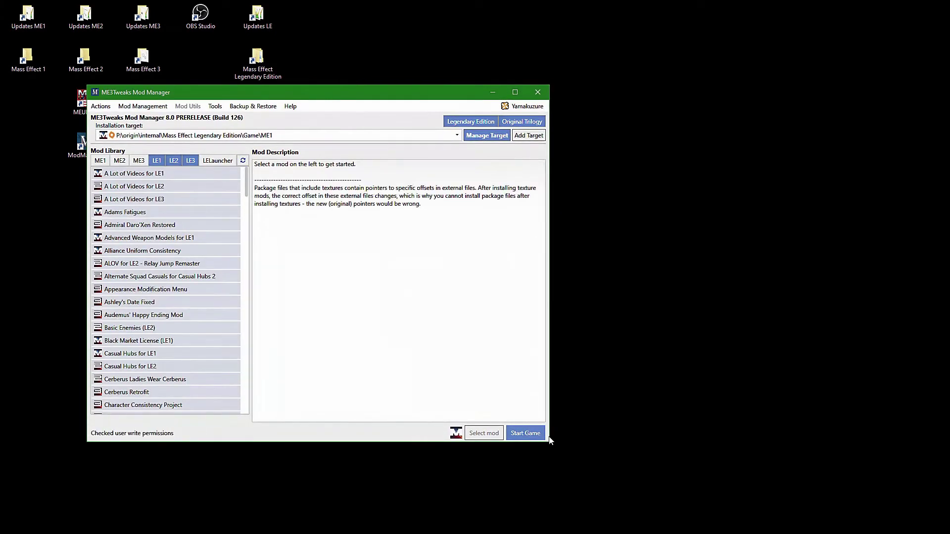
pyautogui.moveTo(551, 444); pyautogui.dragTo(672, 490)
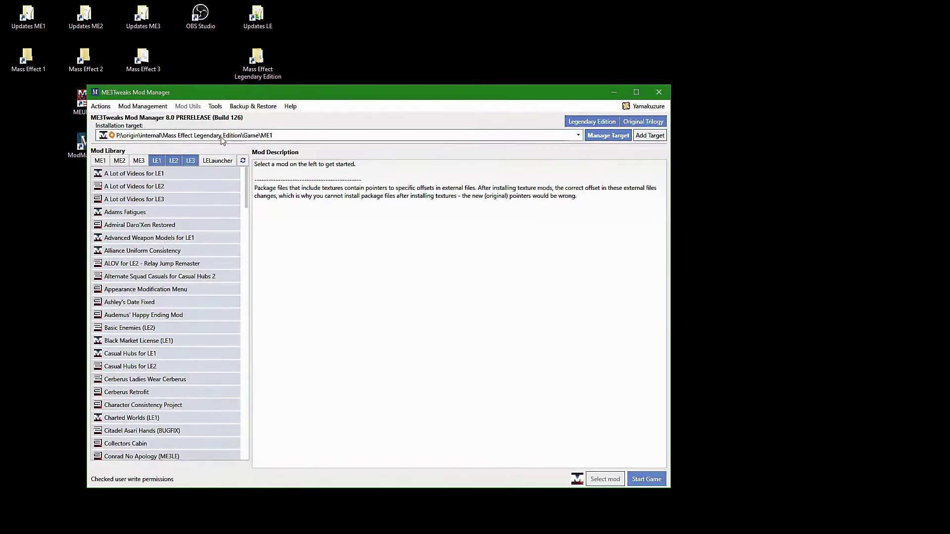
# - Run a full game restore of Mass Effect (Legendary Edition) from its backup to the Game\ME1 target and close the restore dialog
pyautogui.click(252, 106)
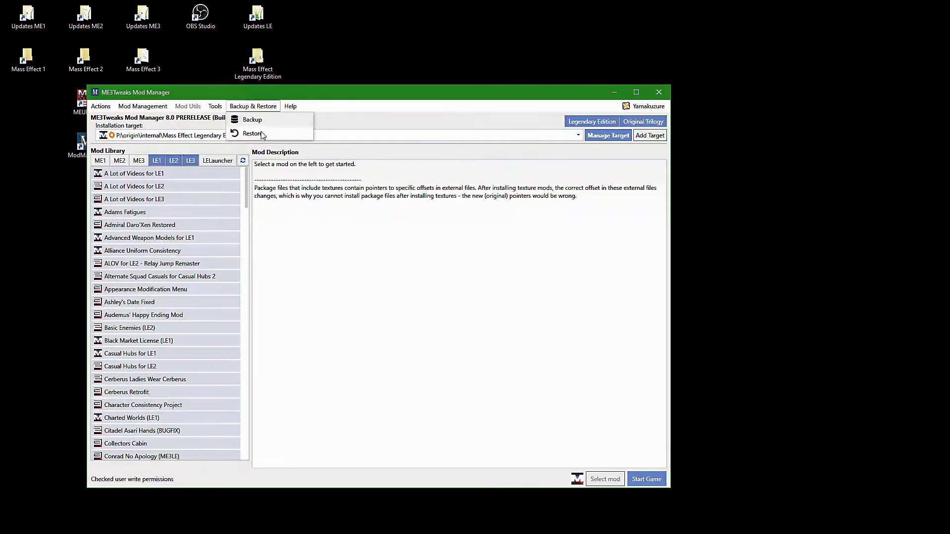
pyautogui.click(261, 134)
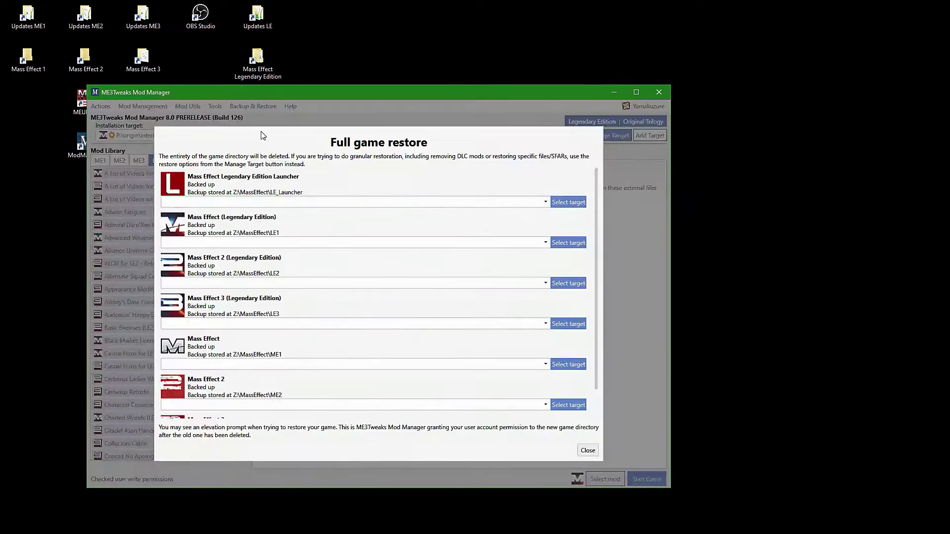
pyautogui.click(360, 243)
pyautogui.click(357, 256)
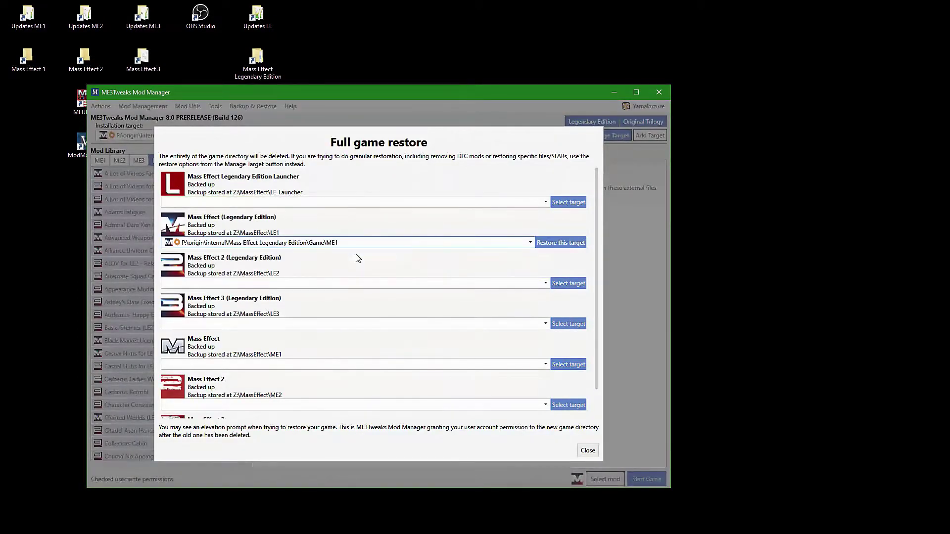
pyautogui.click(564, 243)
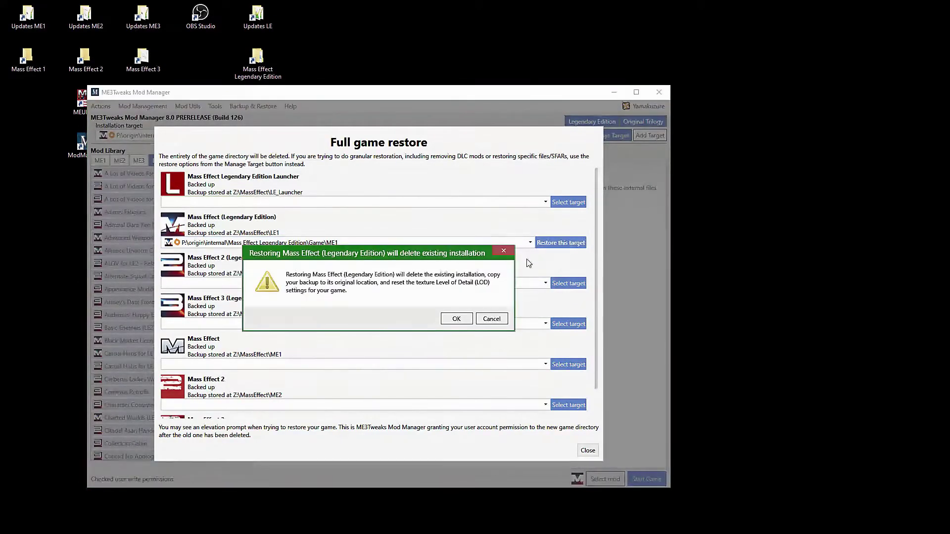
pyautogui.click(456, 316)
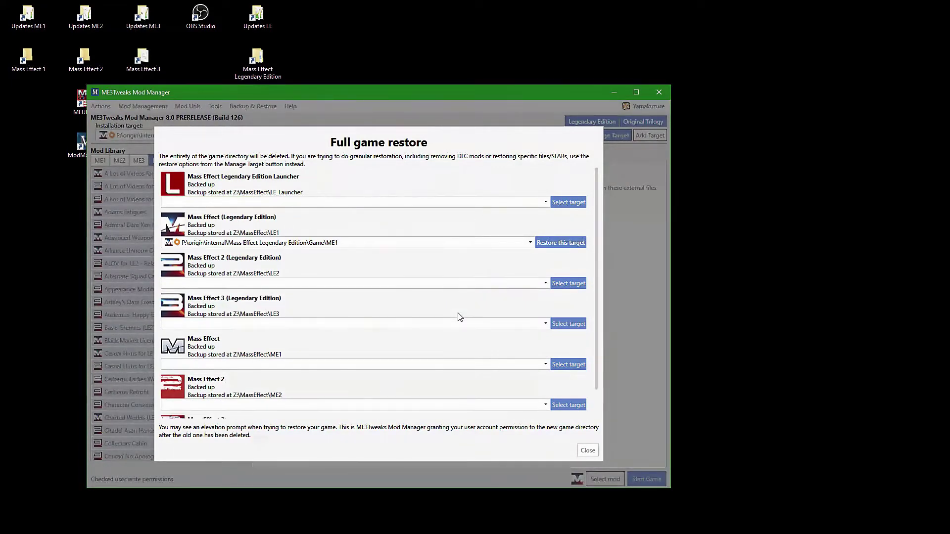
pyautogui.click(588, 451)
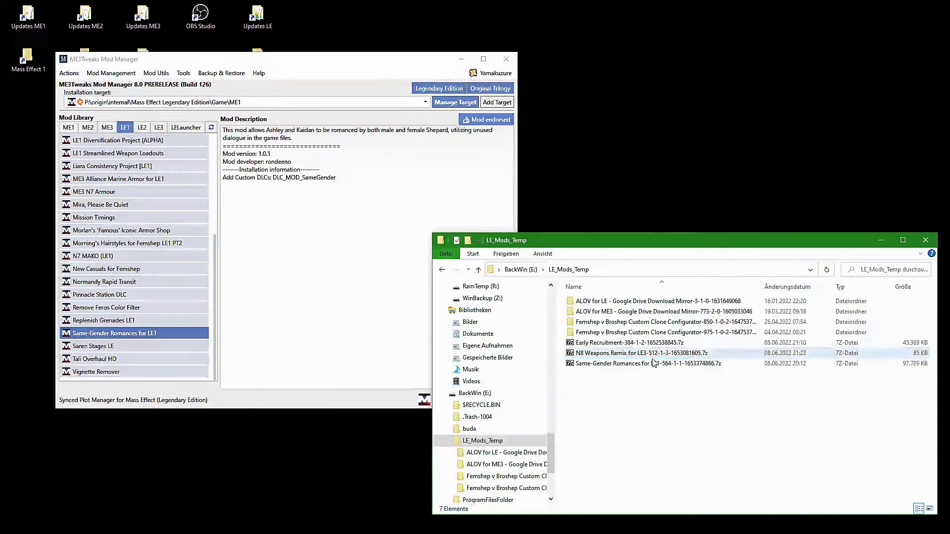
# - Import the Same-Gender Romances for LE1 archive from the LE_Mods_Temp folder into the mod library, replacing the existing mod
pyautogui.click(648, 364)
pyautogui.moveTo(648, 363); pyautogui.dragTo(384, 349)
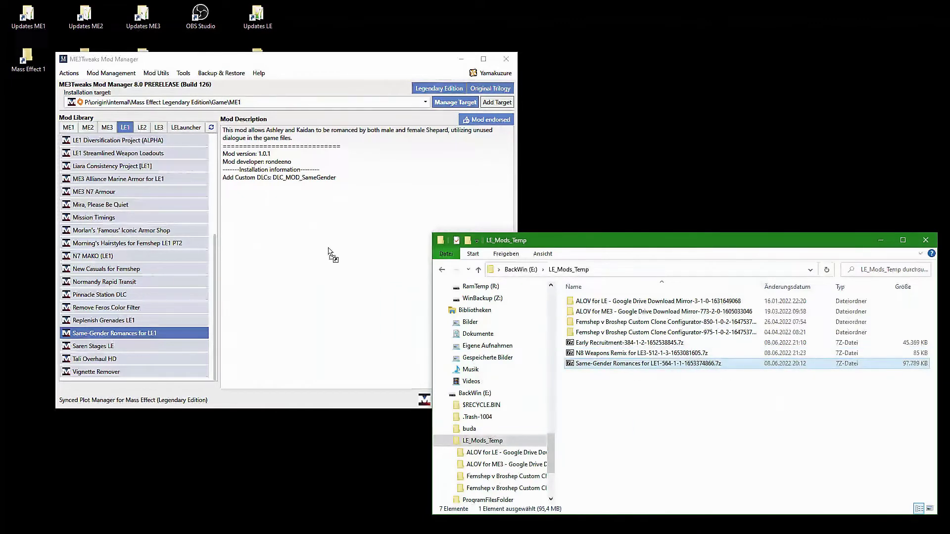
pyautogui.moveTo(328, 251); pyautogui.dragTo(331, 252)
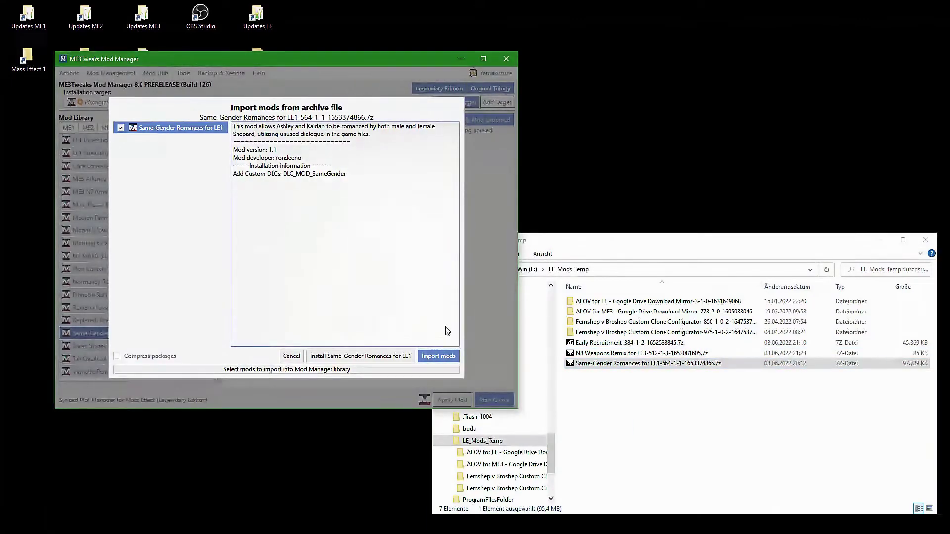
pyautogui.click(445, 355)
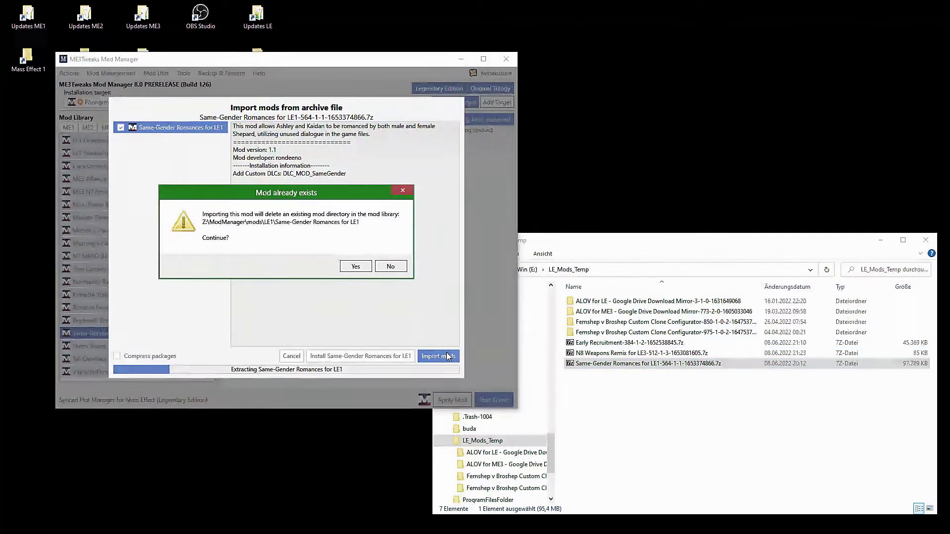
pyautogui.click(357, 267)
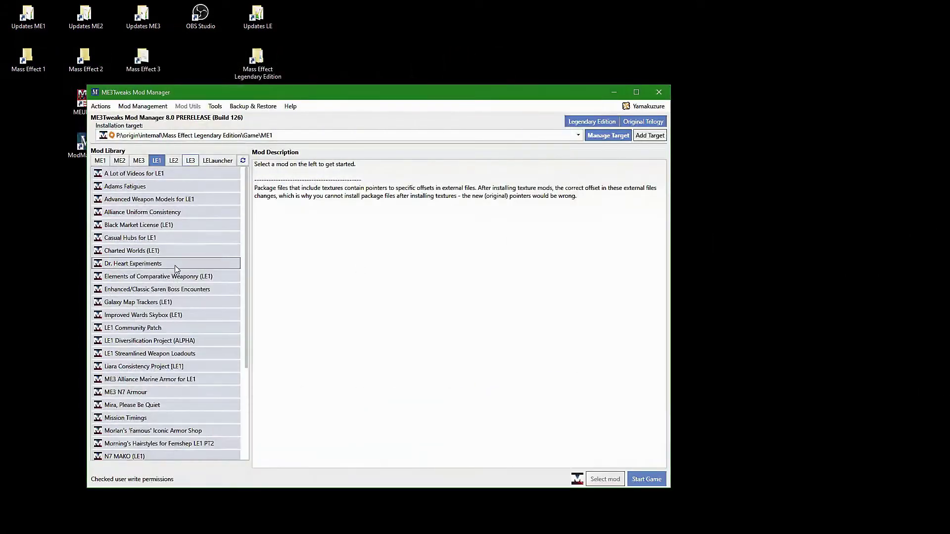
# - Install LE1 Community Patch, A Lot of Videos for LE1, Adams Fatigues and Advanced Weapon Models for LE1, in that order
pyautogui.doubleClick(158, 328)
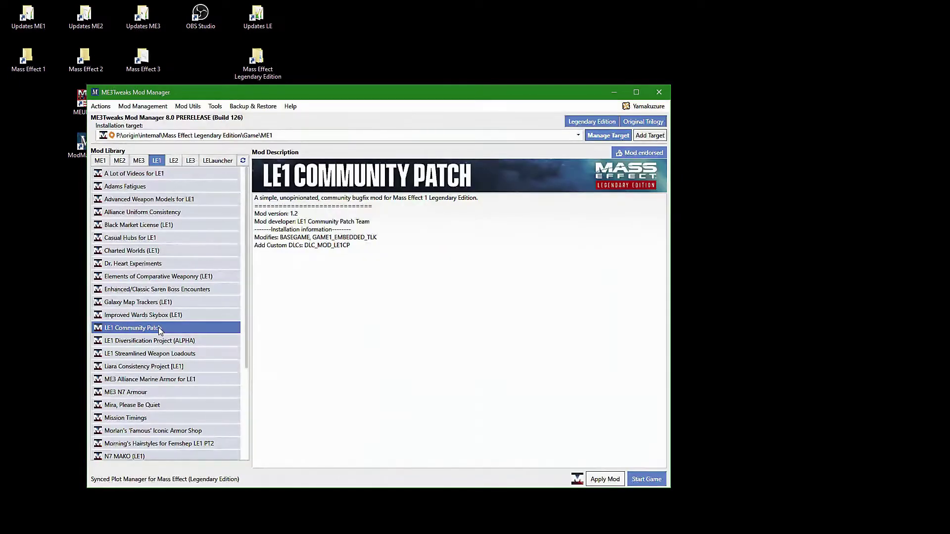
pyautogui.click(195, 172)
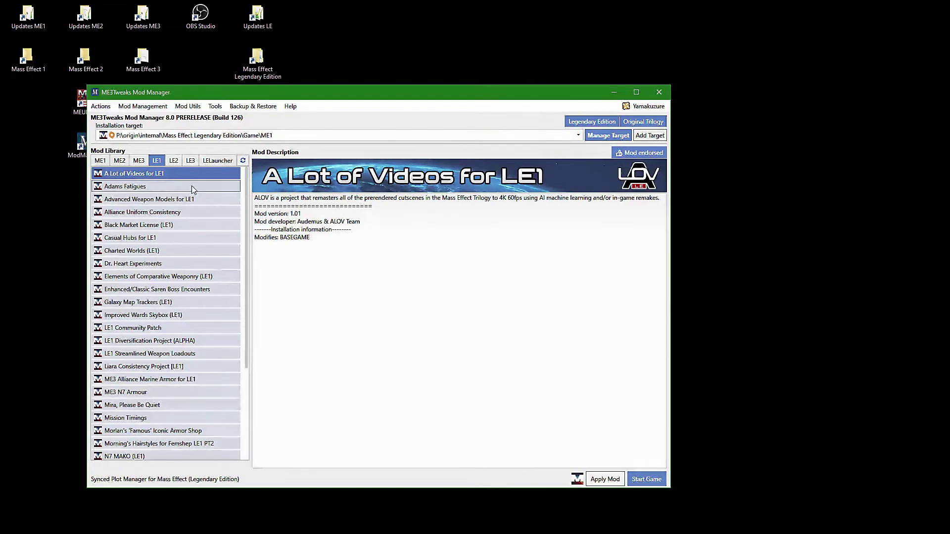
pyautogui.doubleClick(193, 186)
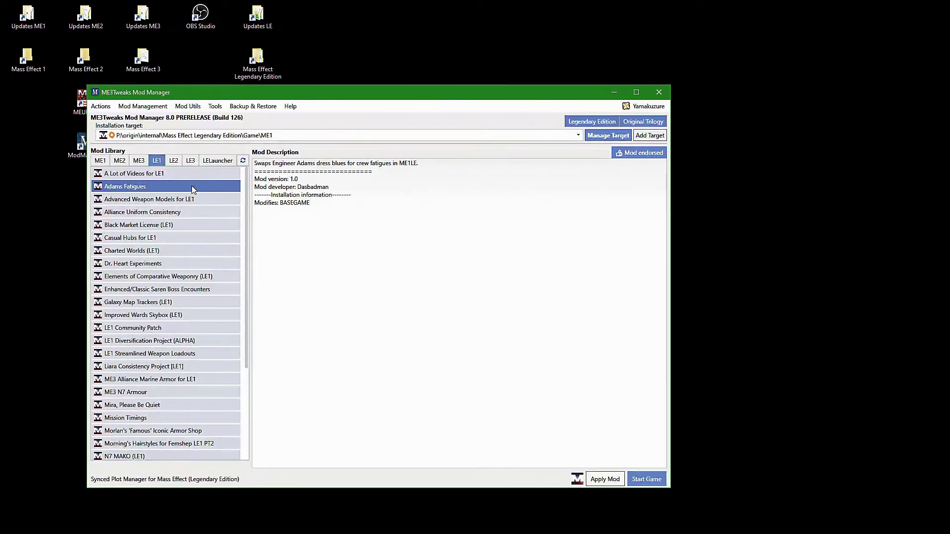
pyautogui.doubleClick(190, 198)
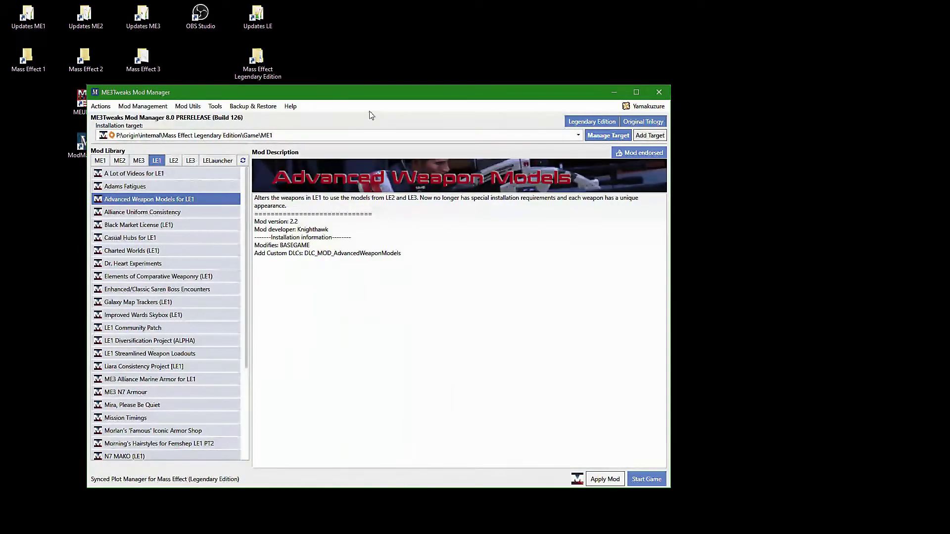
# - Open the CookedPCConsole folder of DLC_MOD_AdvancedWeaponModels inside the Legendary Edition's Game\ME1\BioGame\DLC directory
pyautogui.doubleClick(277, 67)
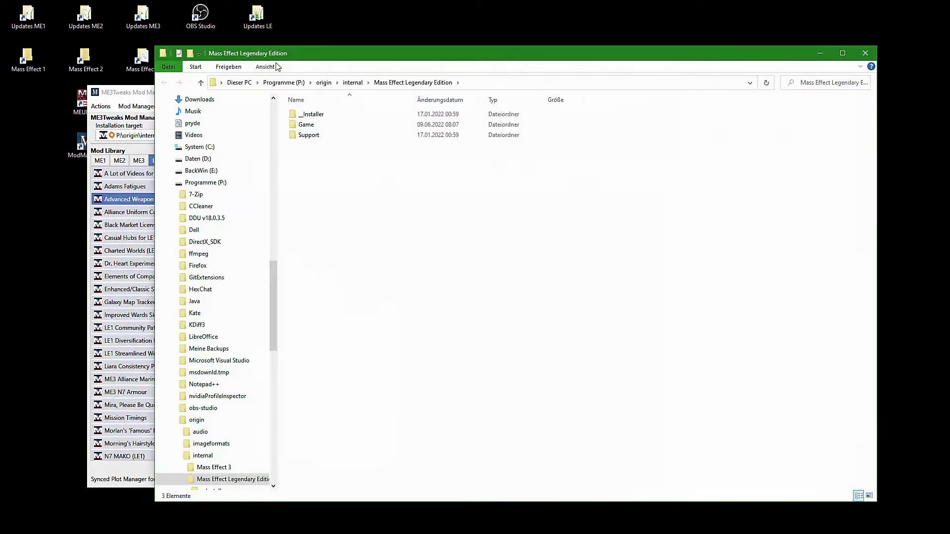
pyautogui.doubleClick(308, 125)
pyautogui.doubleClick(318, 124)
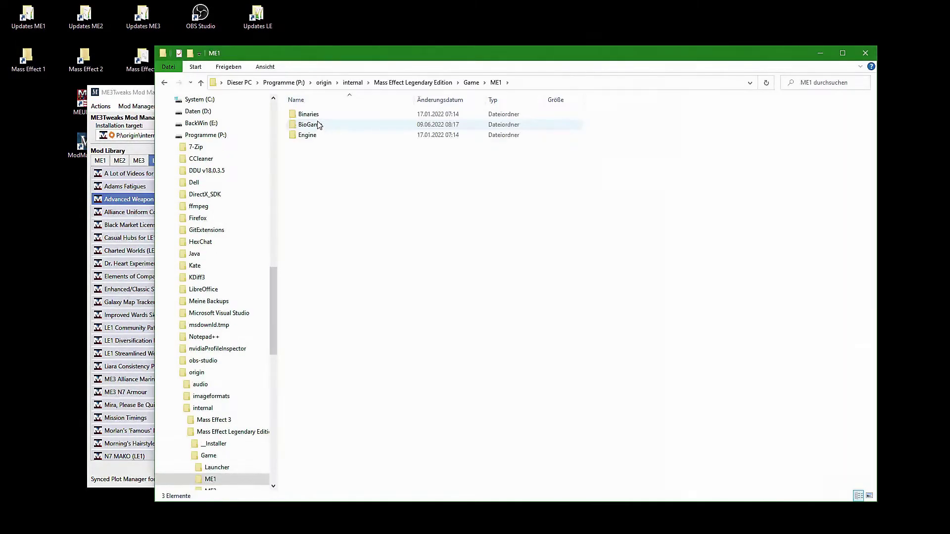
pyautogui.doubleClick(320, 125)
pyautogui.doubleClick(322, 147)
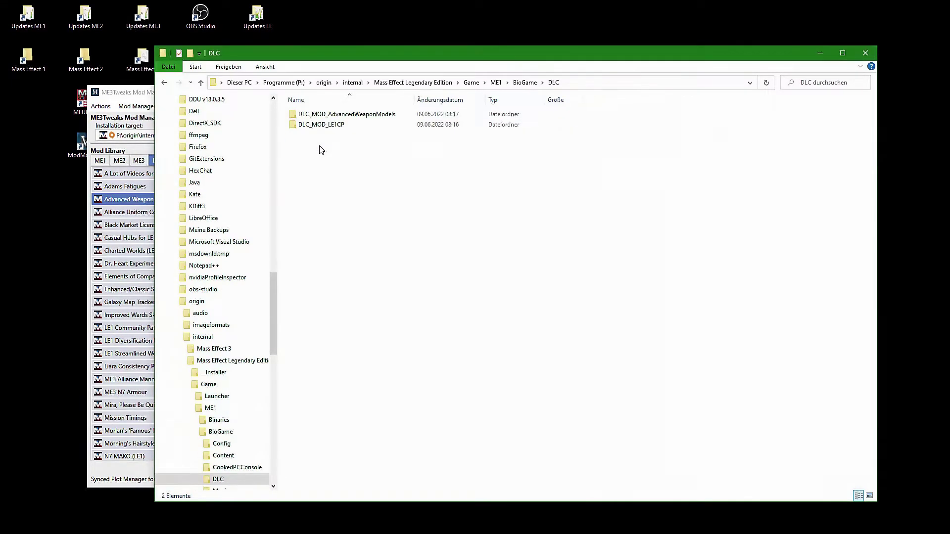
pyautogui.doubleClick(332, 115)
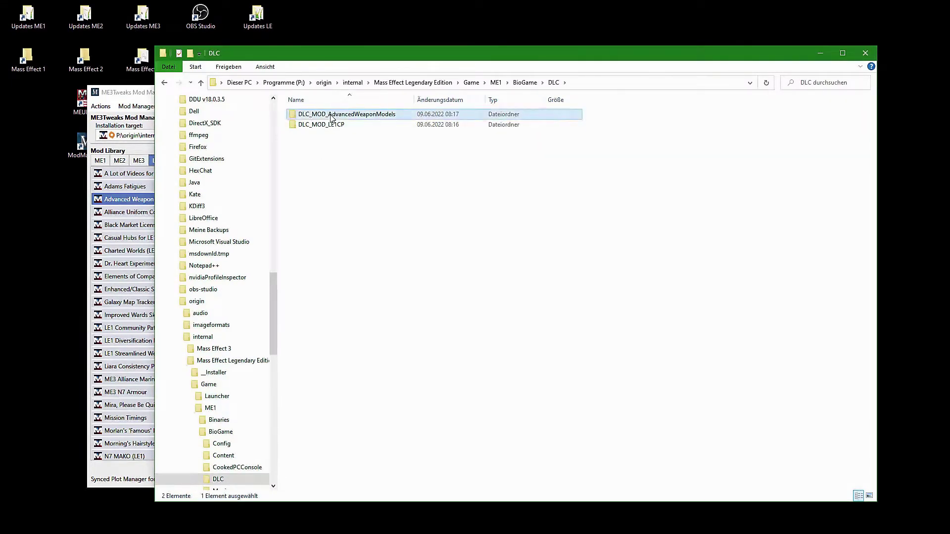
pyautogui.click(330, 116)
pyautogui.doubleClick(331, 116)
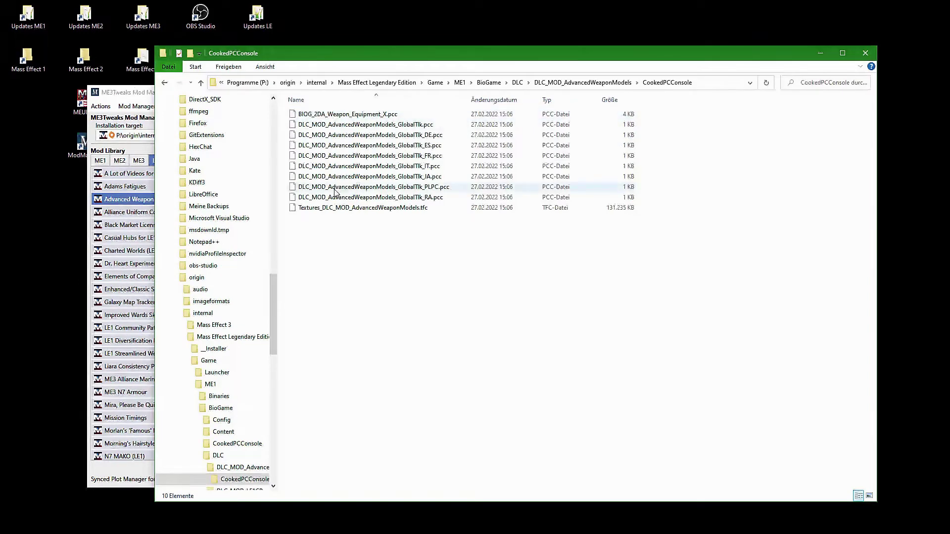
# - Create a symbolic link to Textures_DLC_MOD_AdvancedWeaponModels.tfc in ME1's BioGame\CookedPCConsole folder and close the file window
pyautogui.rightClick(339, 208)
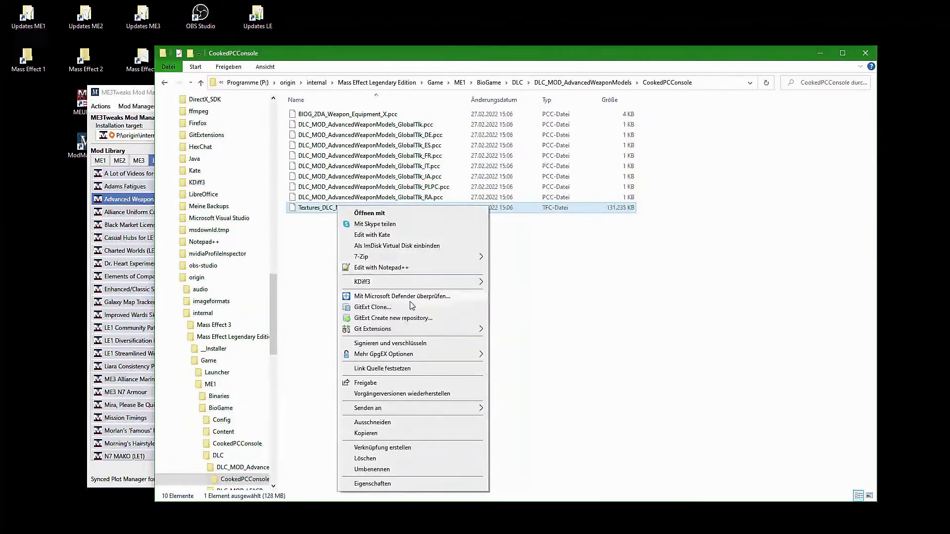
pyautogui.click(422, 370)
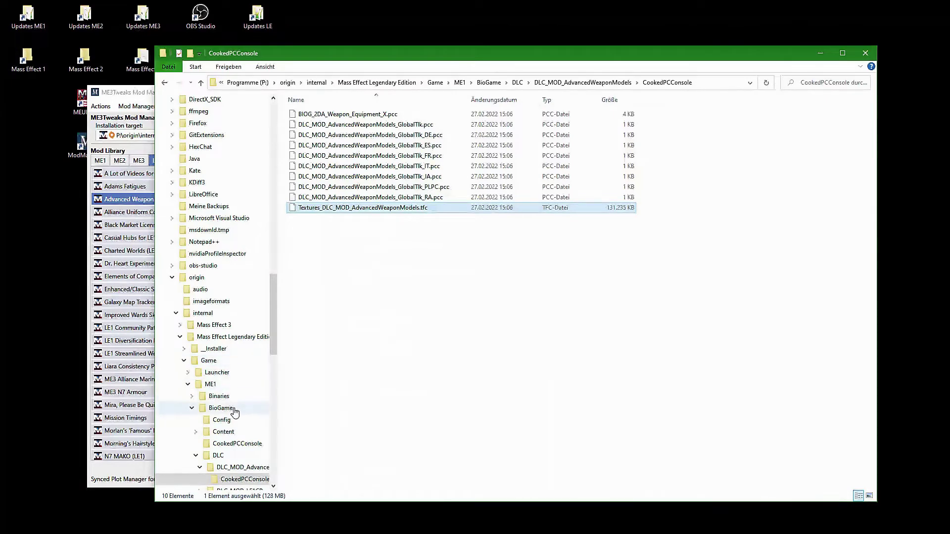
pyautogui.click(251, 441)
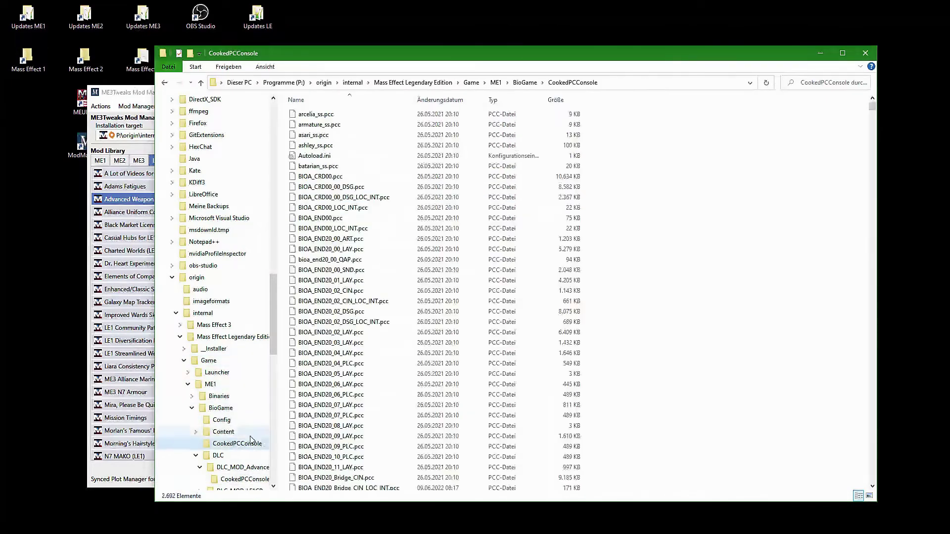
pyautogui.rightClick(626, 242)
pyautogui.moveTo(752, 423)
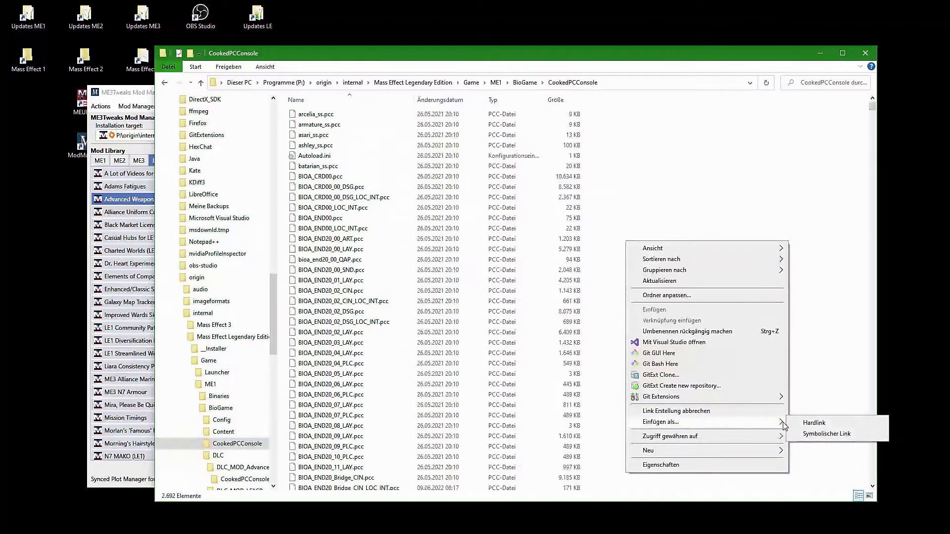
pyautogui.click(817, 437)
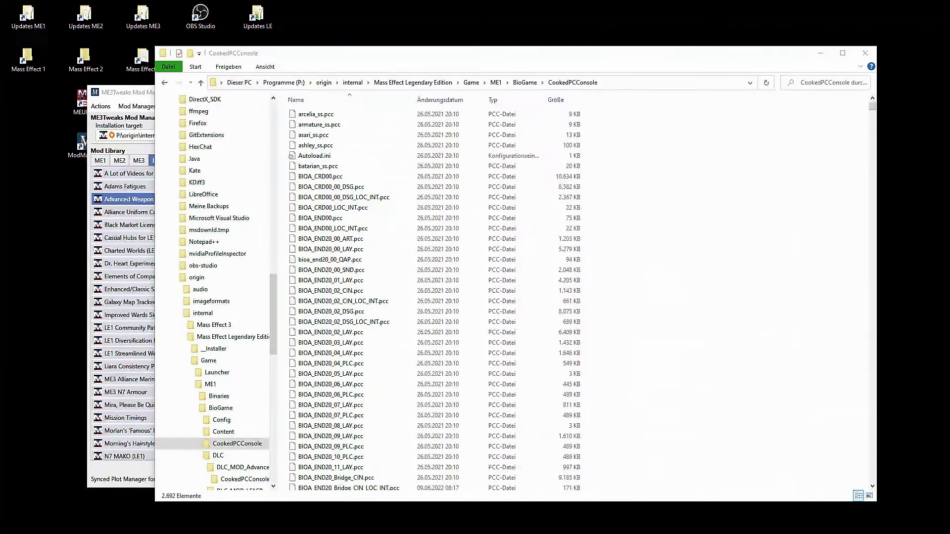
pyautogui.click(865, 53)
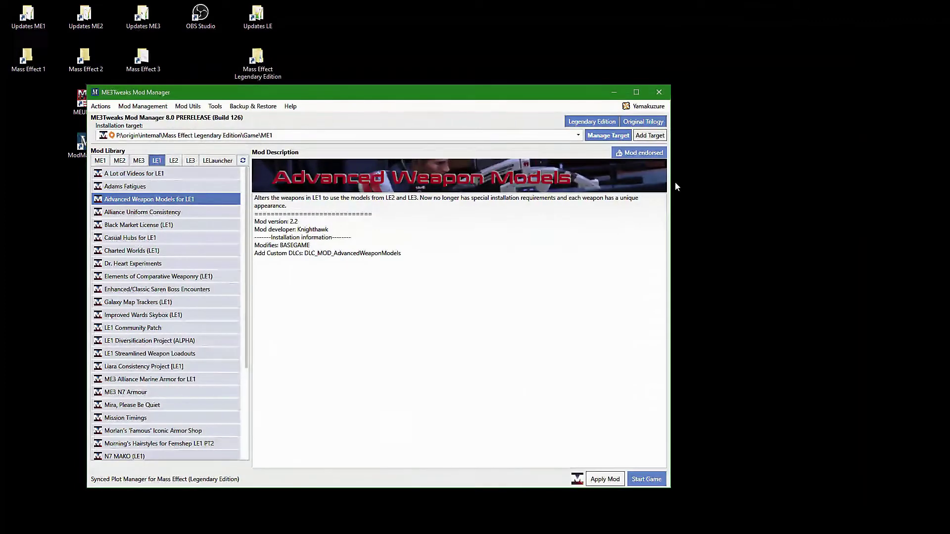
# - Check the compatibility patches in the Alliance Uniform Consistency installation options and cancel its installation
pyautogui.doubleClick(145, 213)
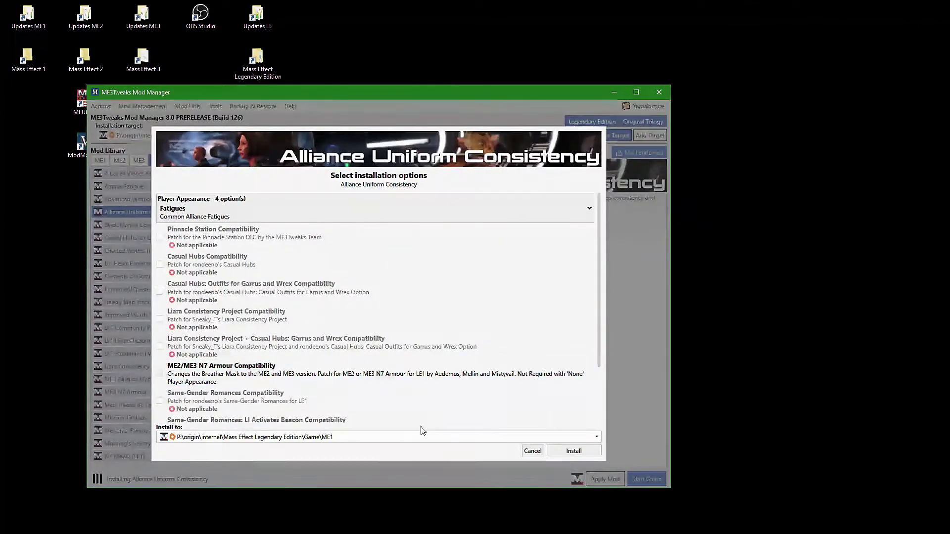
pyautogui.click(532, 451)
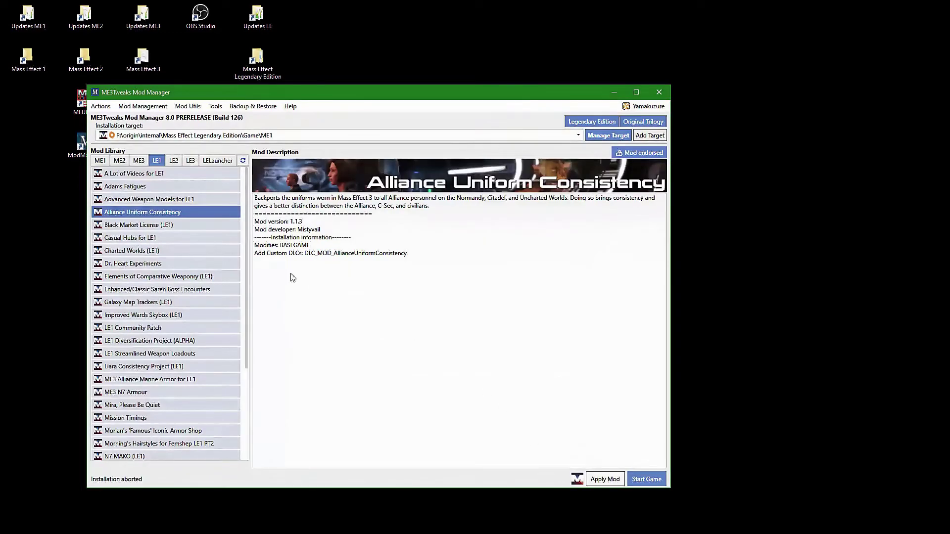
# - Install ME3 N7 Armour and New Casuals for Femshep, choosing Intro Outfit as the latter's outfit
pyautogui.click(173, 390)
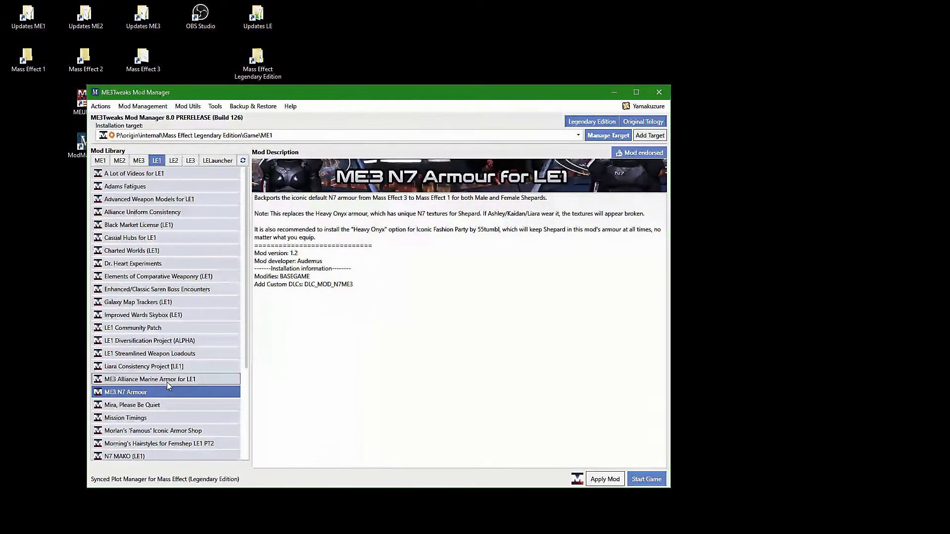
pyautogui.scroll(-1, 167, 382)
pyautogui.click(159, 430)
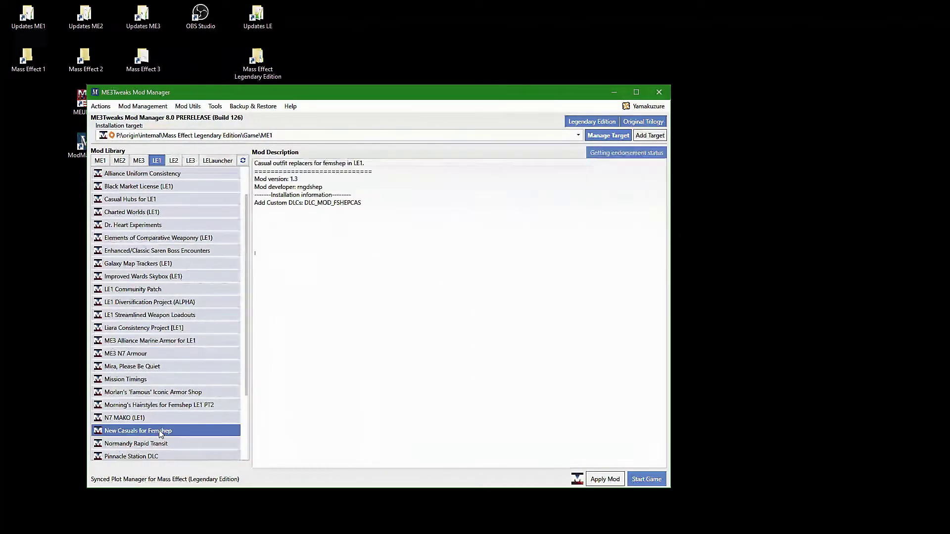
pyautogui.doubleClick(159, 429)
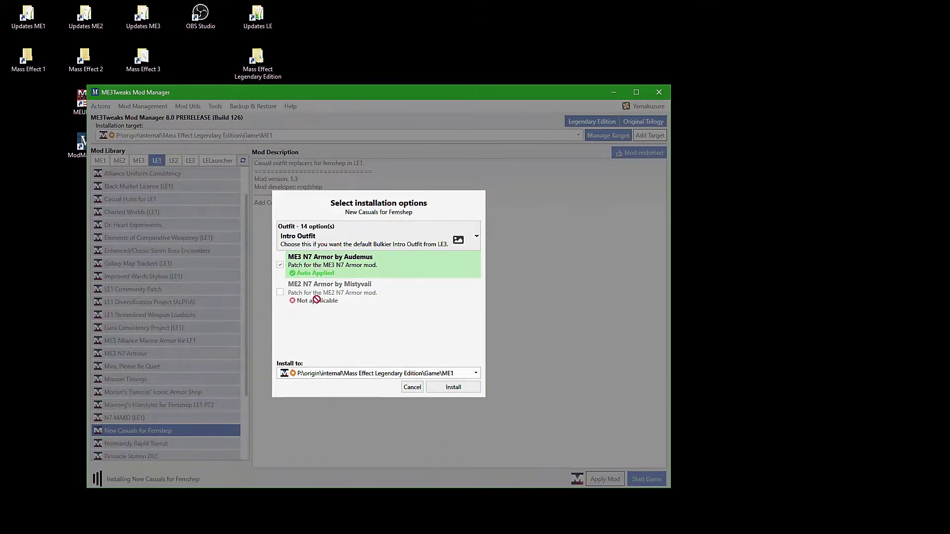
pyautogui.click(372, 236)
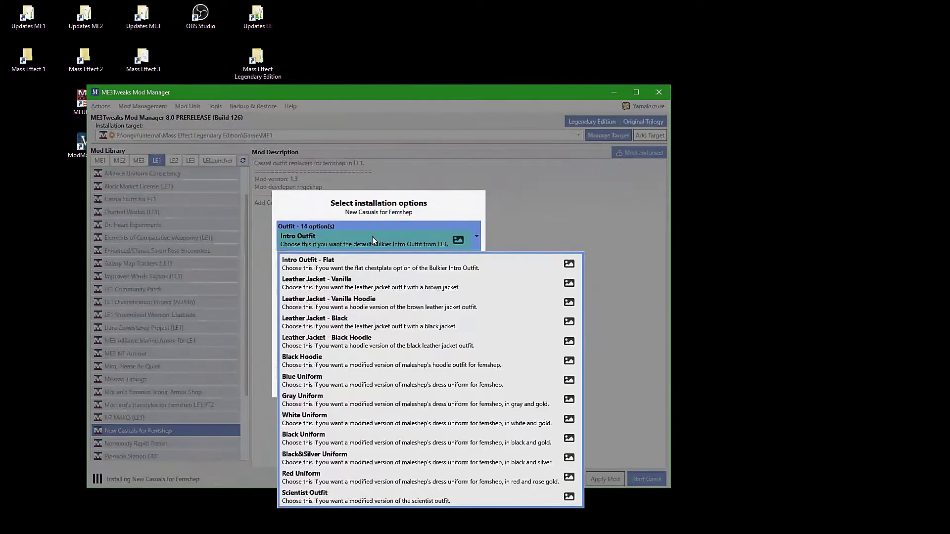
pyautogui.moveTo(390, 275)
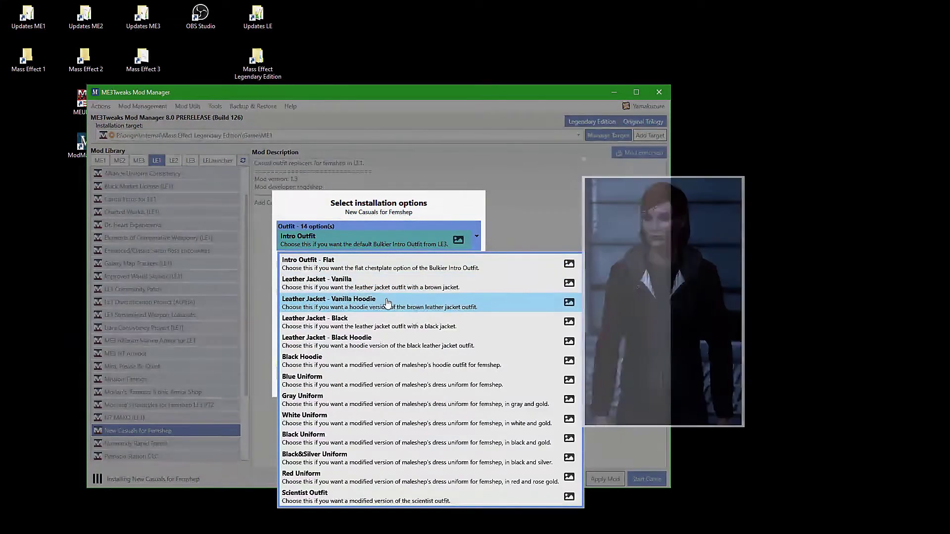
pyautogui.moveTo(388, 304)
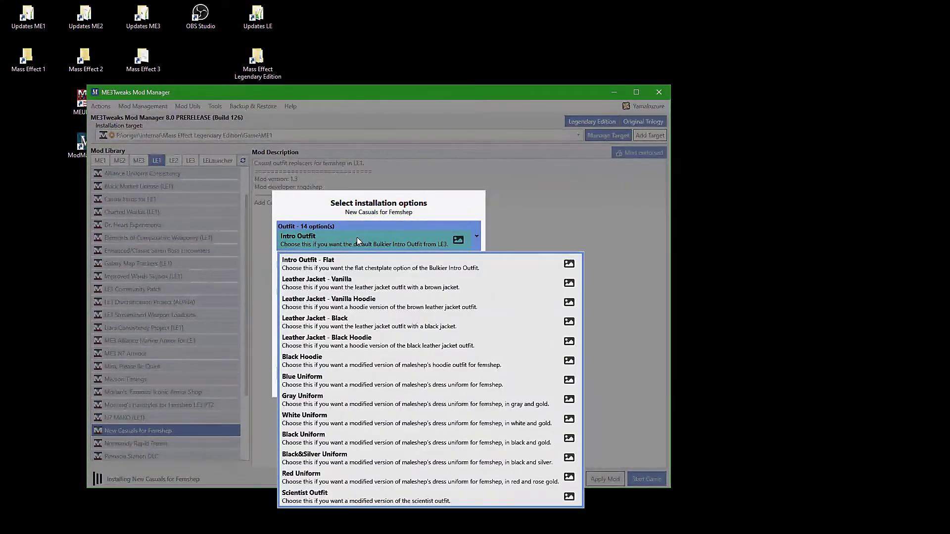
pyautogui.click(358, 237)
pyautogui.click(447, 387)
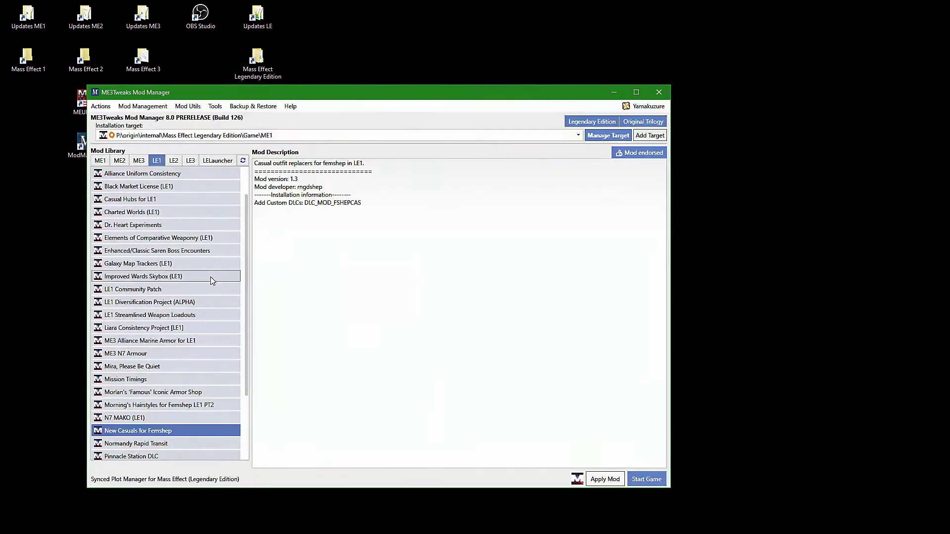
# - Install Casual Hubs for LE1 with the Garrus and Wrex casual outfits and Shepard's prologue casual clothes, plus Charted Worlds (LE1)
pyautogui.doubleClick(221, 237)
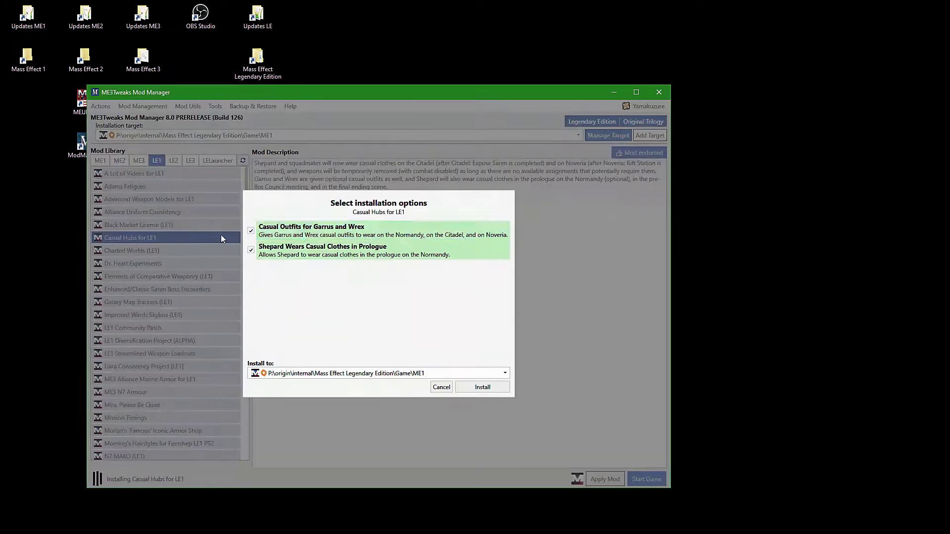
pyautogui.click(472, 387)
pyautogui.click(129, 250)
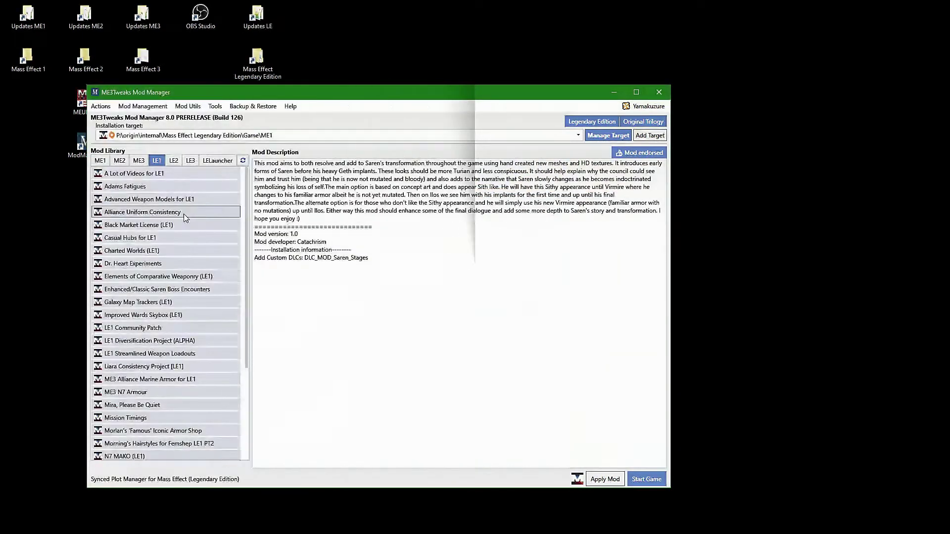
# - Install Alliance Uniform Consistency with Fatigues, adding the Casual Hubs Garrus and Wrex, Liara Consistency Project + Casual Hubs, and ME2/ME3 N7 Armour compatibility patches
pyautogui.doubleClick(186, 213)
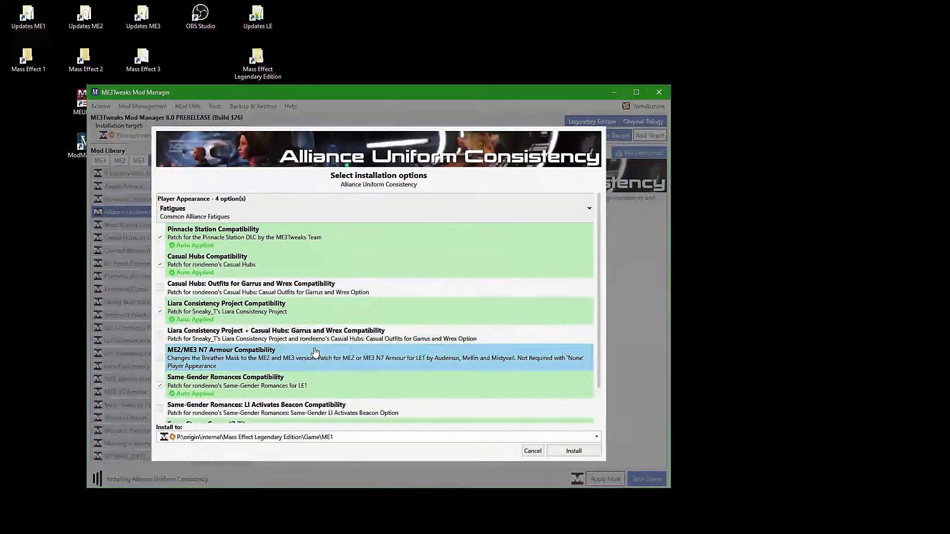
pyautogui.scroll(-2, 324, 367)
pyautogui.scroll(2, 324, 369)
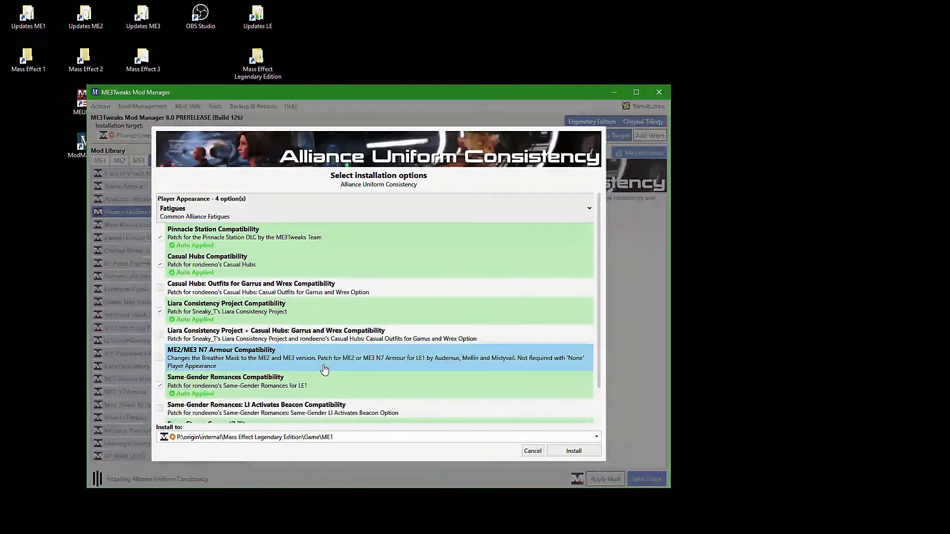
pyautogui.click(160, 288)
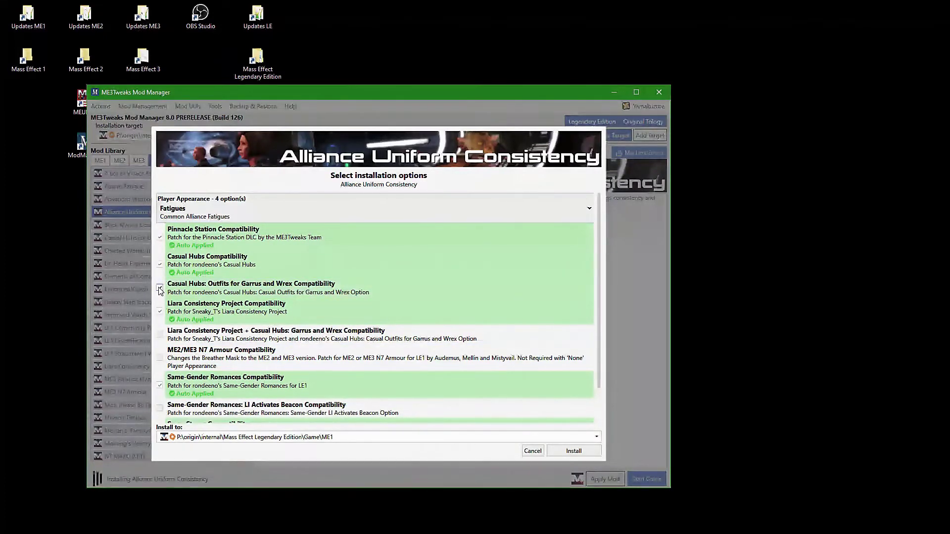
pyautogui.click(159, 334)
pyautogui.click(160, 358)
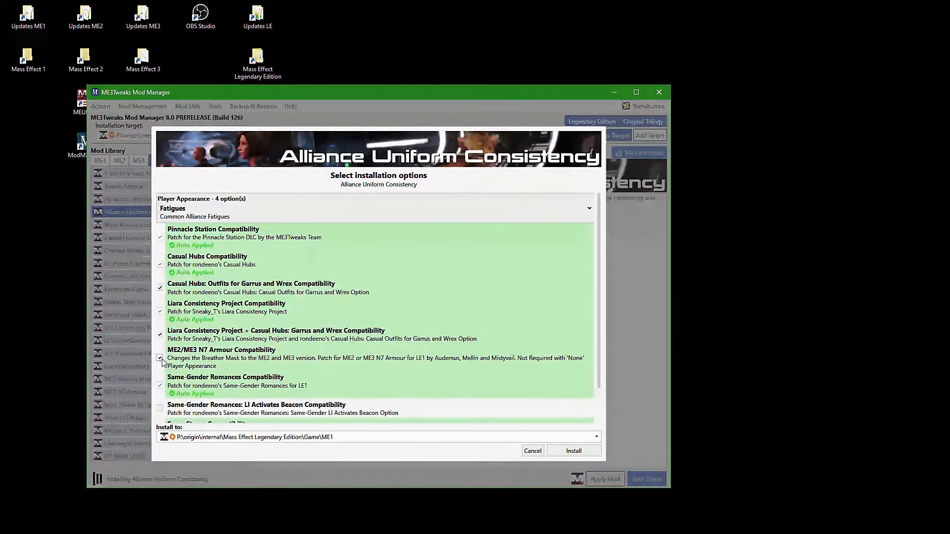
pyautogui.scroll(-2, 161, 364)
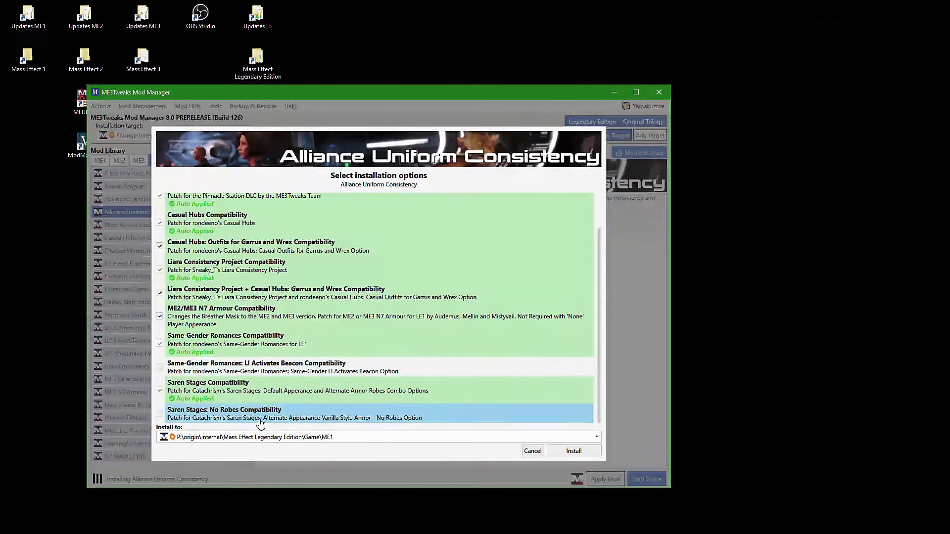
pyautogui.click(557, 451)
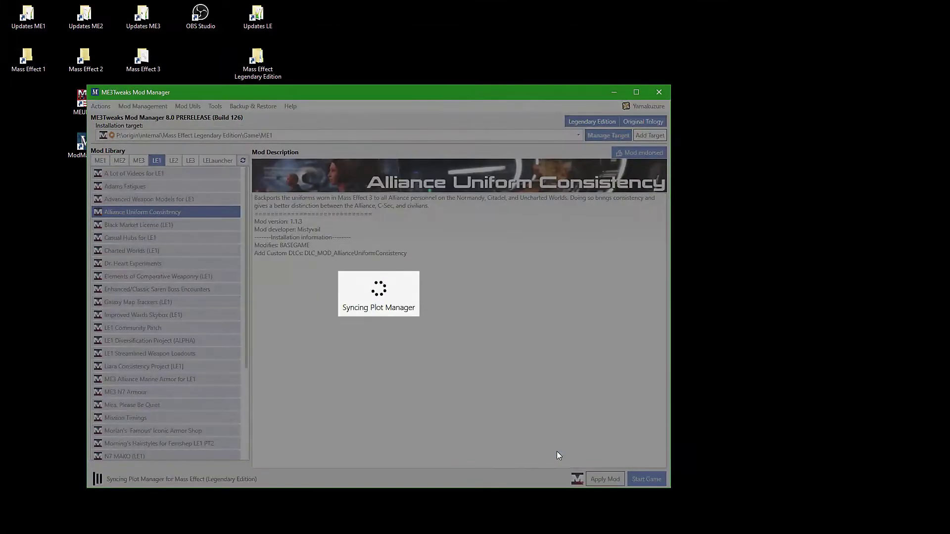
# - Install Black Market License (LE1), Dr. Heart Experiments and Elements of Comparative Weaponry (LE1), in that order
pyautogui.click(177, 227)
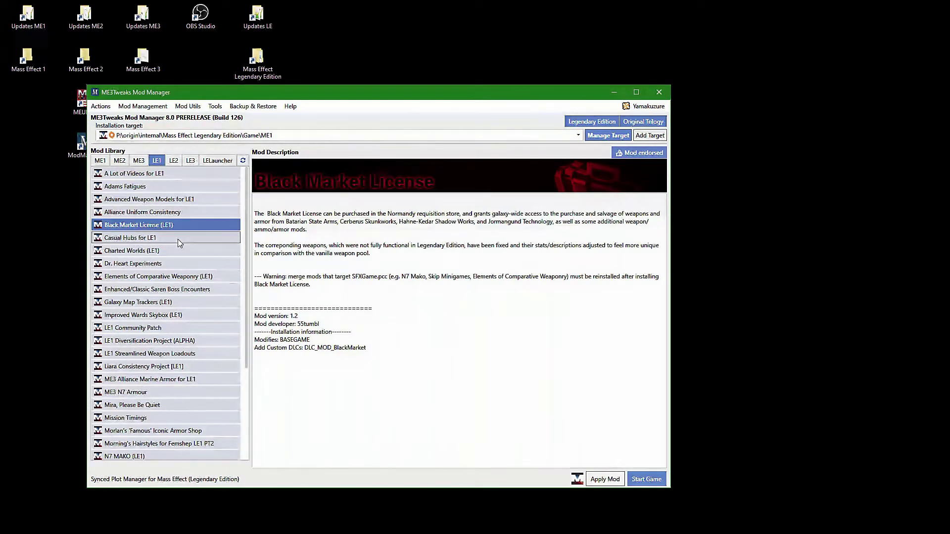
pyautogui.click(170, 263)
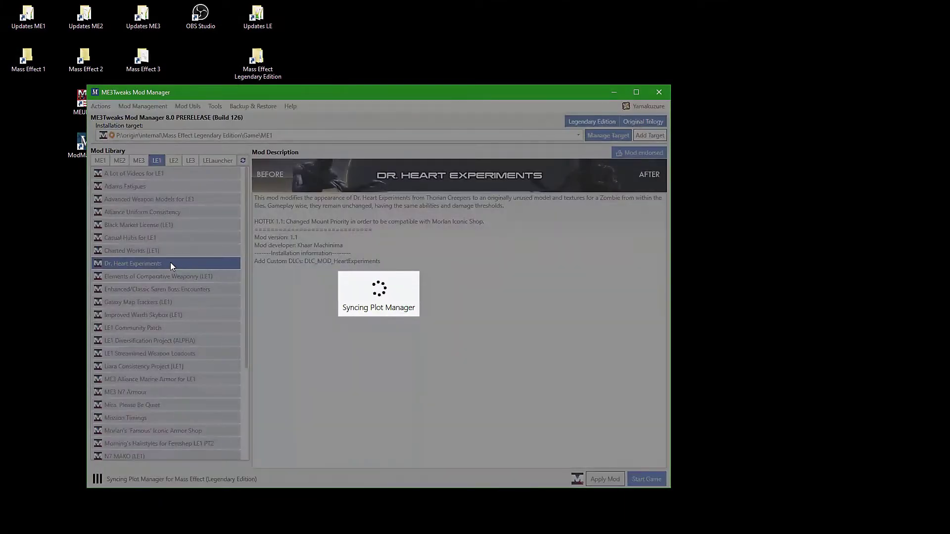
pyautogui.click(169, 277)
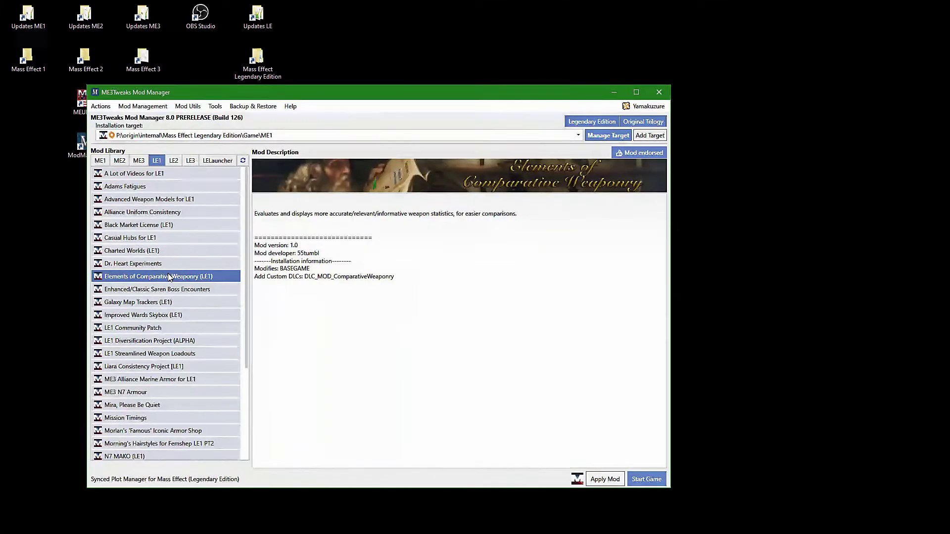
# - Install Enhanced/Classic Saren Boss Encounters with the Classic: Uncut finale, Classic Citadel Tower and the Virmire option Classic, with Saren Stages
pyautogui.doubleClick(169, 289)
pyautogui.click(349, 272)
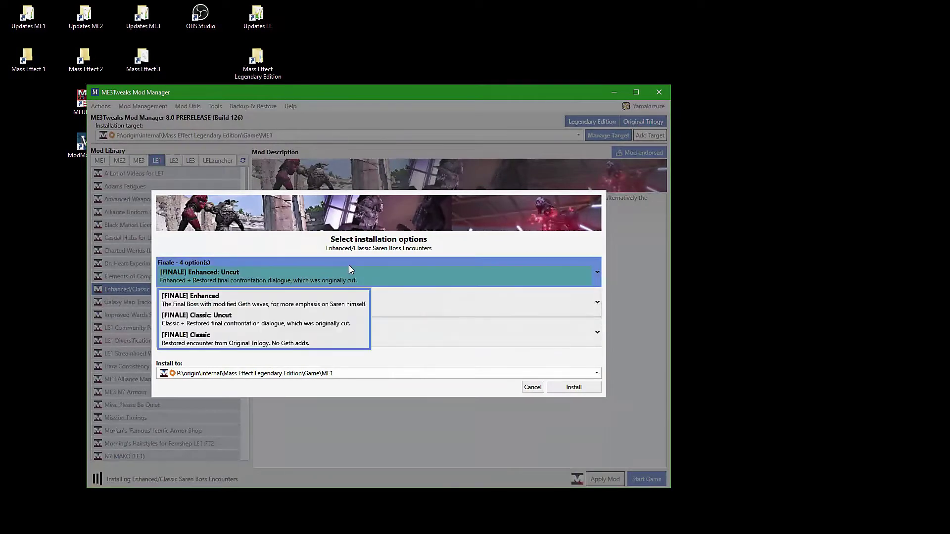
pyautogui.click(280, 317)
pyautogui.click(279, 303)
pyautogui.click(278, 333)
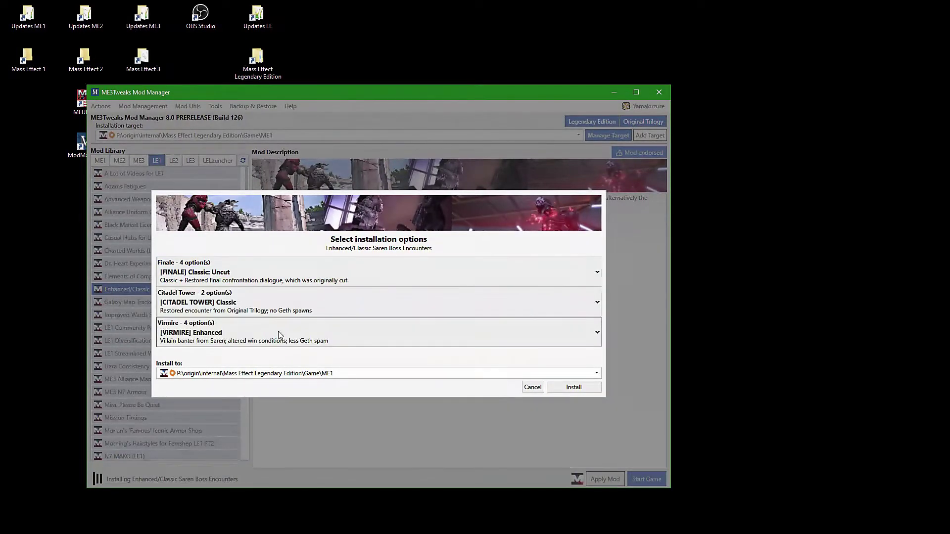
pyautogui.click(278, 334)
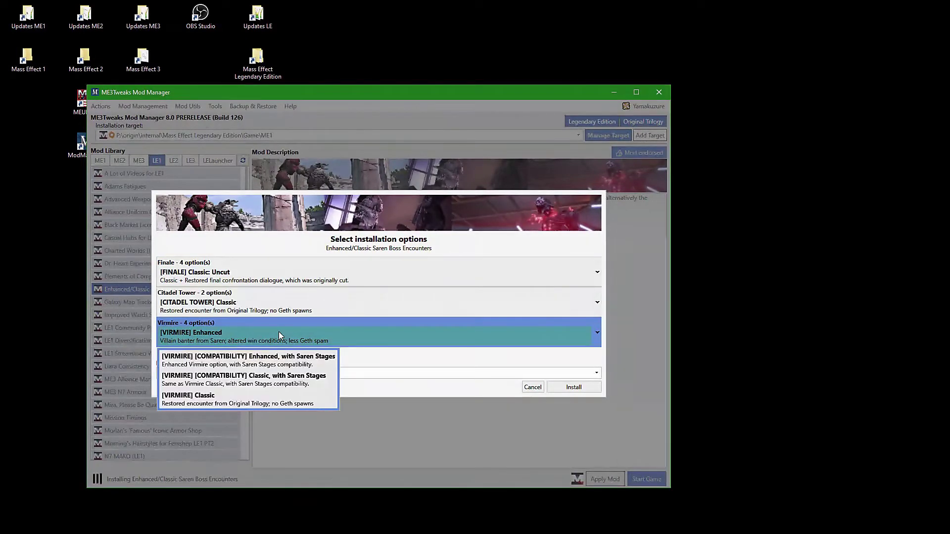
pyautogui.click(279, 379)
pyautogui.click(570, 389)
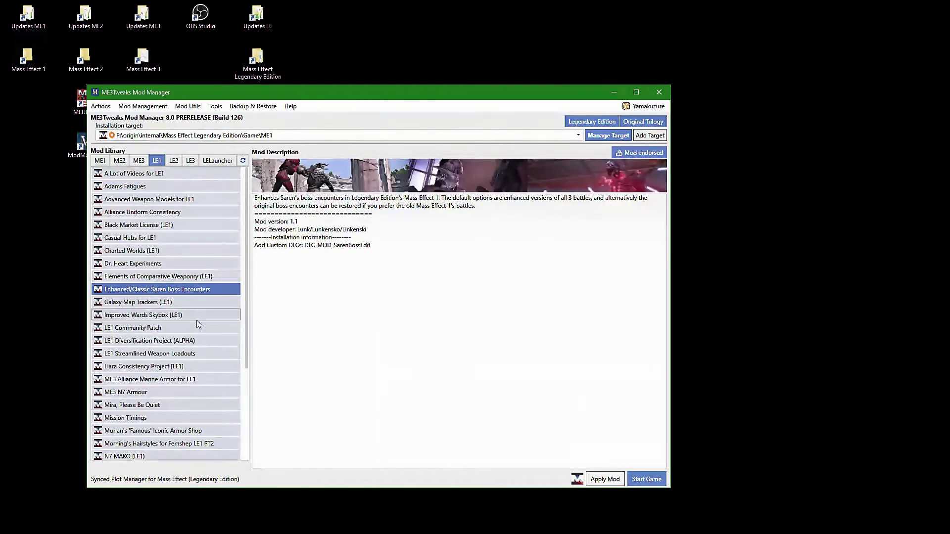
# - Install Galaxy Map Trackers (LE1), Improved Wards Skybox (LE1) and Tali Overhaul HD with its automatically selected compatibility patch
pyautogui.click(189, 302)
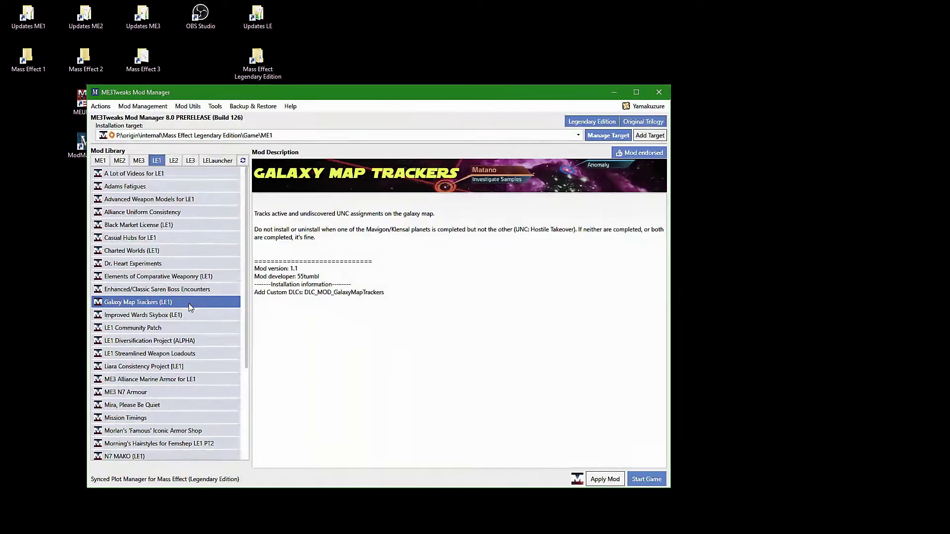
pyautogui.doubleClick(185, 315)
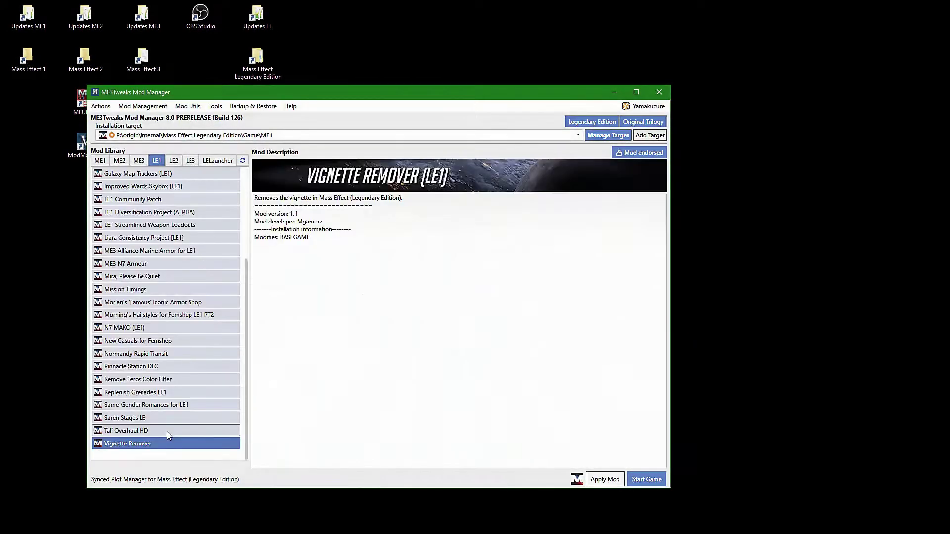
pyautogui.doubleClick(167, 431)
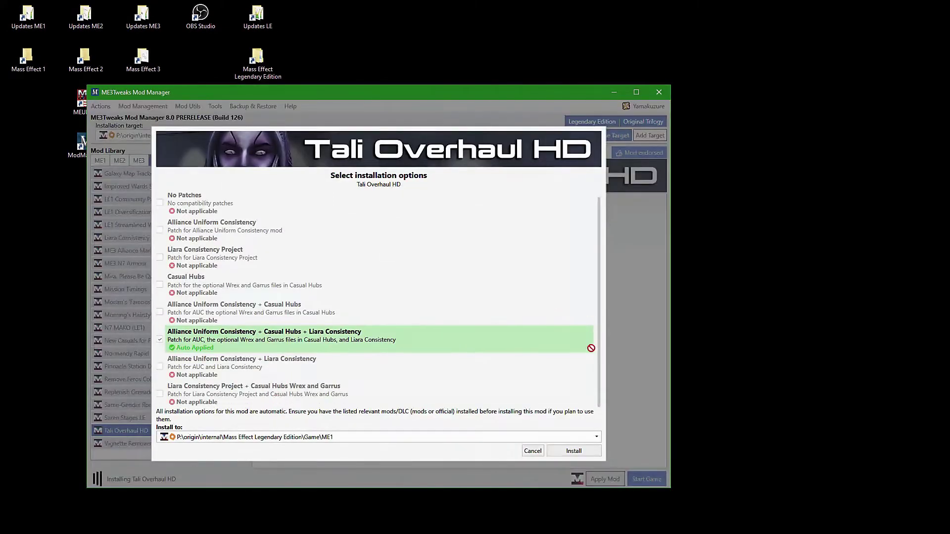
pyautogui.click(574, 451)
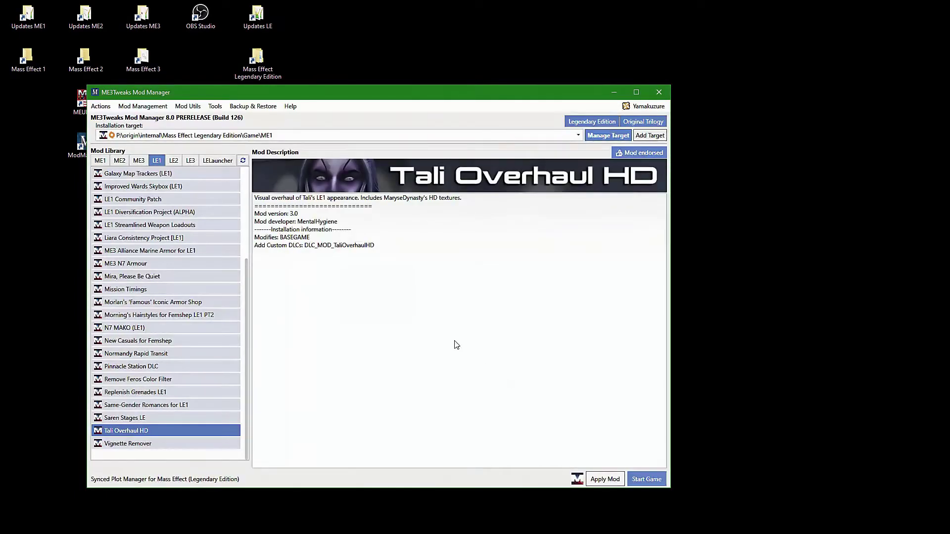
# - Open the Legendary Edition's Game\ME1\BioGame\DLC directory and enter one of its mod folders
pyautogui.hotkey('alt', 'Tab')
pyautogui.doubleClick(326, 137)
pyautogui.doubleClick(326, 137)
pyautogui.doubleClick(327, 138)
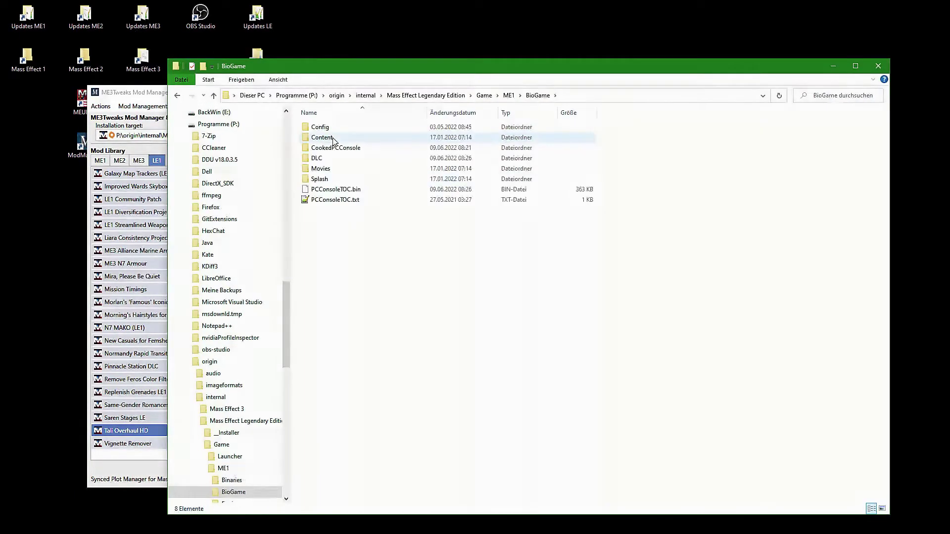
pyautogui.doubleClick(317, 158)
pyautogui.doubleClick(328, 217)
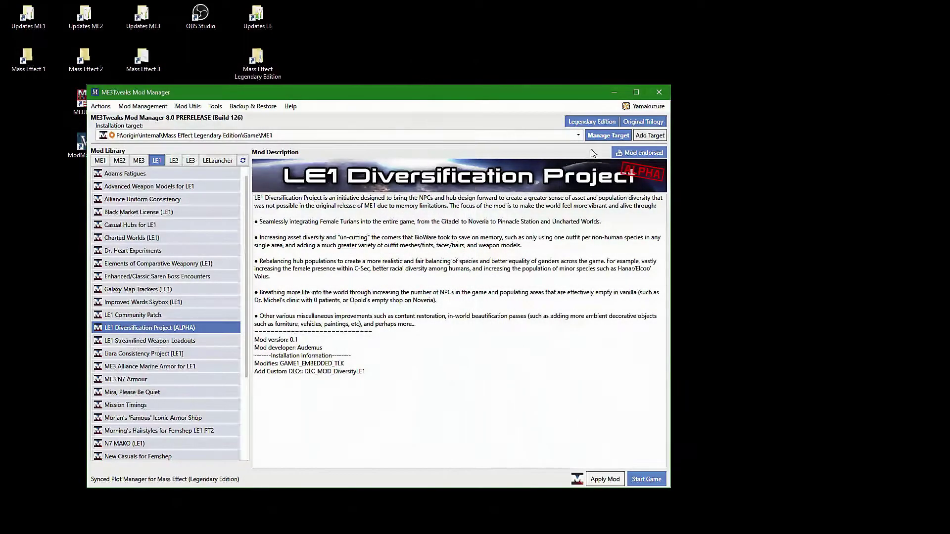
# - Review the DLC mods installed in the ME1 target and their versions
pyautogui.click(605, 134)
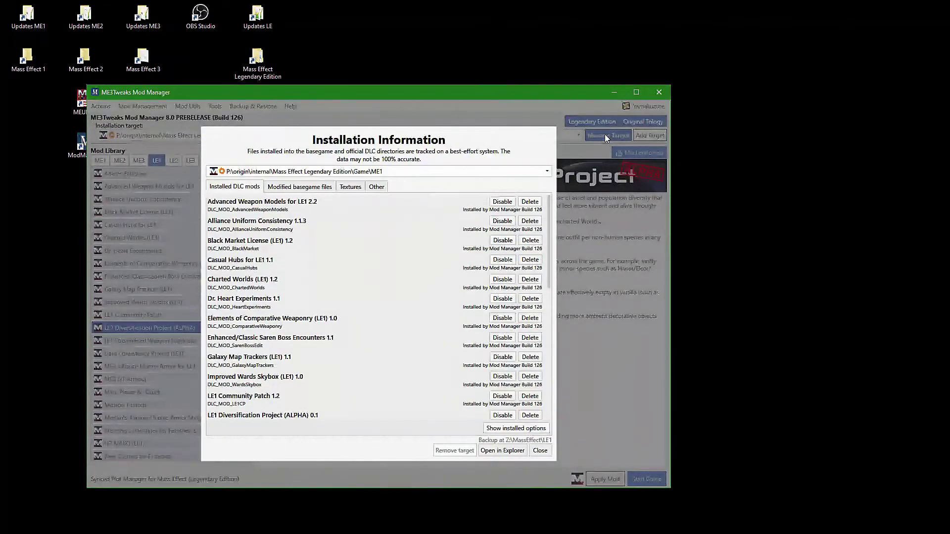
pyautogui.scroll(-3, 357, 277)
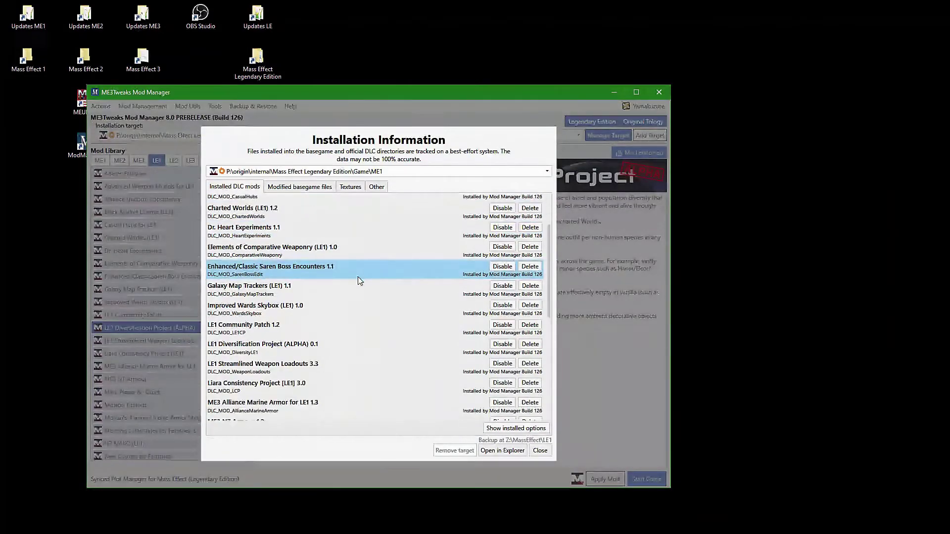
pyautogui.scroll(-5, 359, 291)
pyautogui.scroll(8, 359, 292)
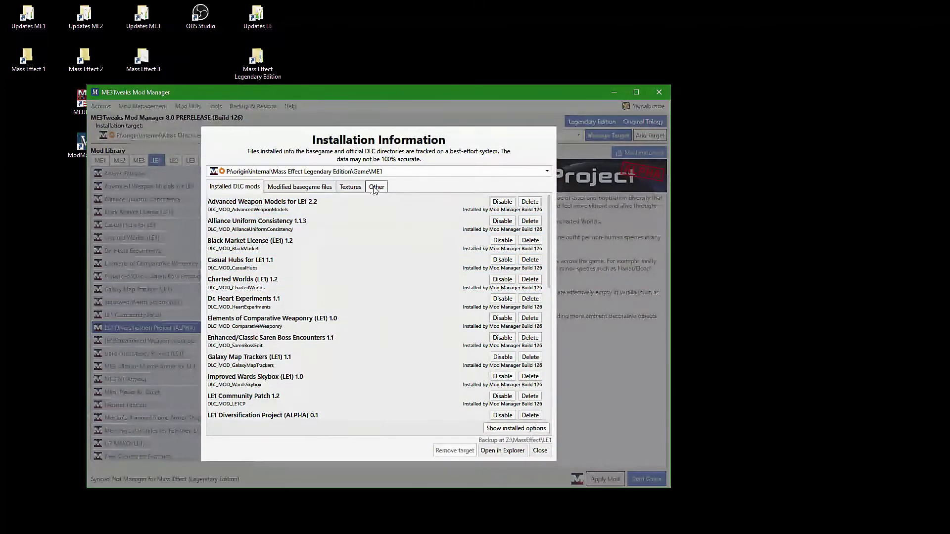
# - Install the PNG ScreenShots ASI for Mass Effect LE in the ASI Manager and close the manager
pyautogui.click(377, 189)
pyautogui.click(270, 239)
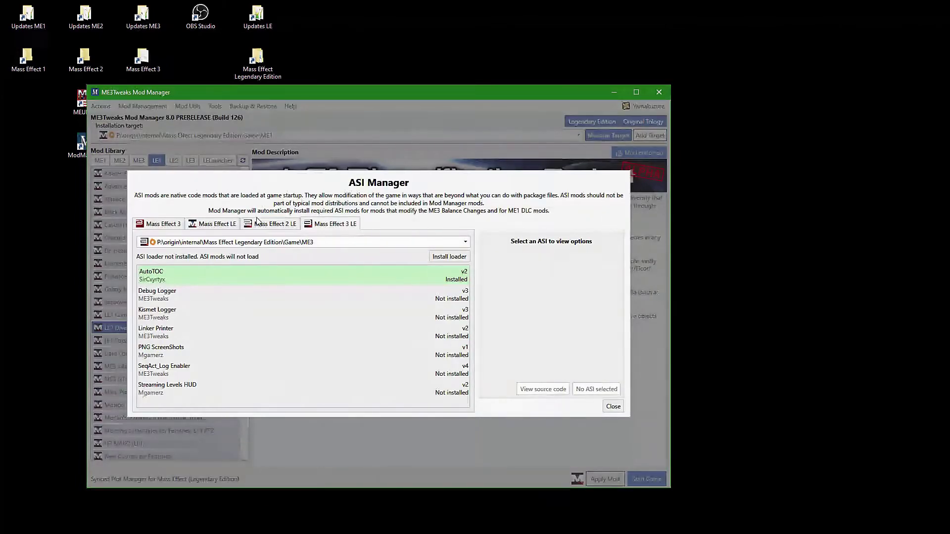
pyautogui.click(213, 224)
pyautogui.scroll(-1, 298, 320)
pyautogui.scroll(-1, 298, 319)
pyautogui.click(297, 350)
pyautogui.click(600, 390)
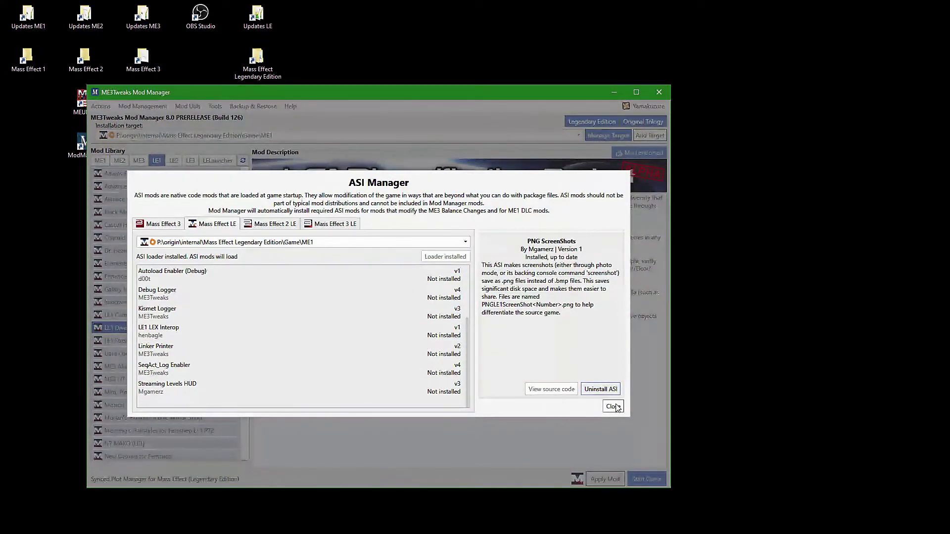
pyautogui.click(613, 407)
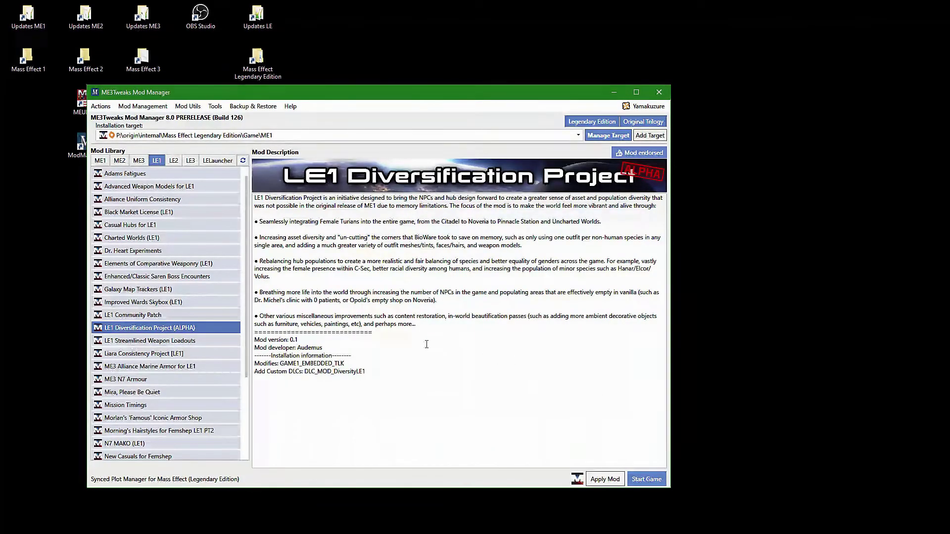
# - Launch Mass Effect Modder (for Legendary Edition) and open the Mods Installer for the first Mass Effect
pyautogui.click(213, 106)
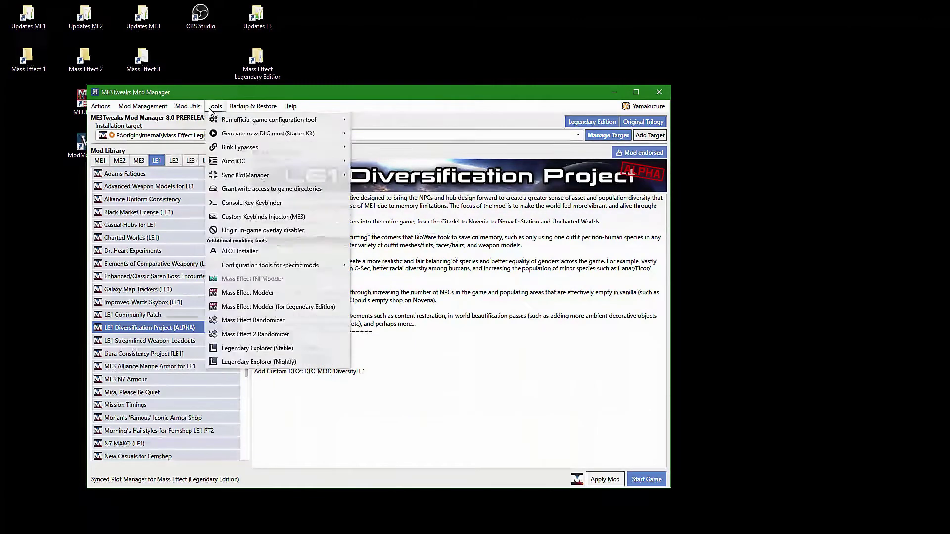
pyautogui.click(311, 308)
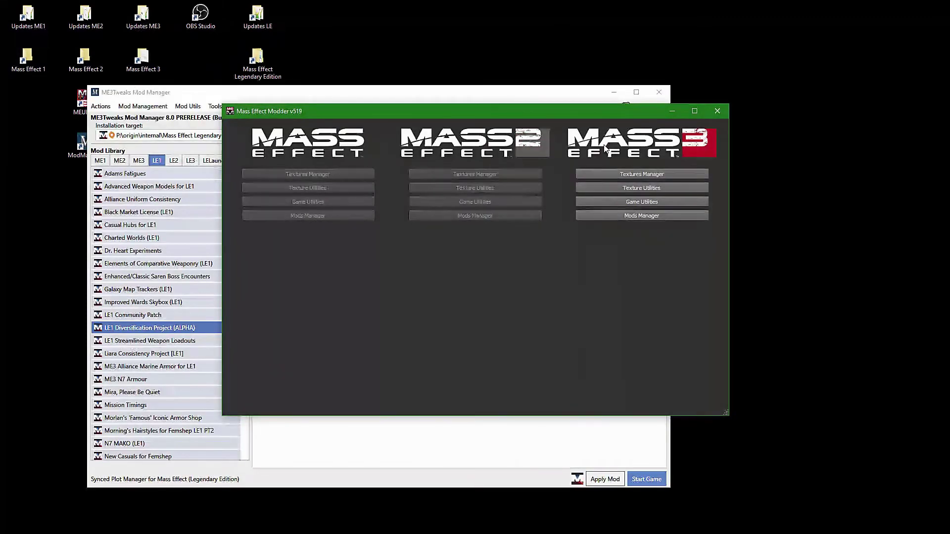
pyautogui.click(282, 215)
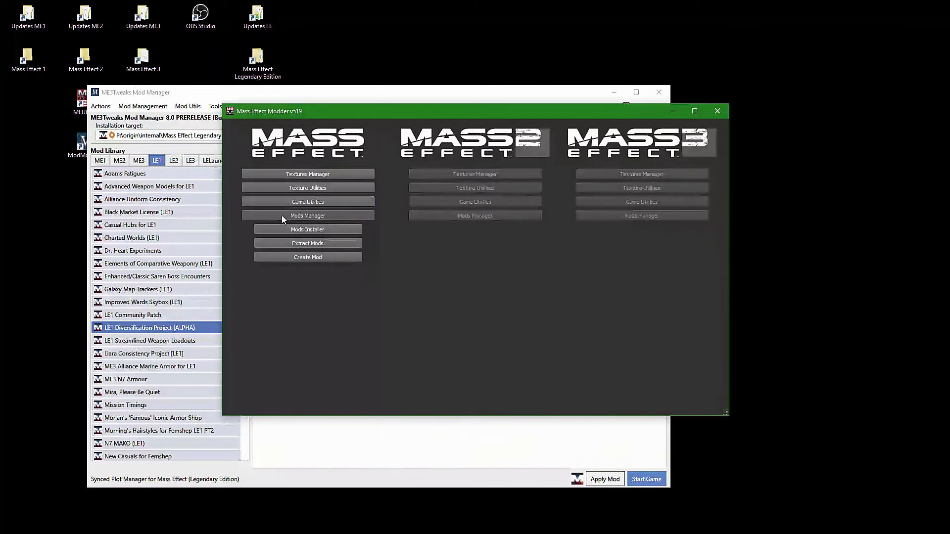
pyautogui.click(283, 230)
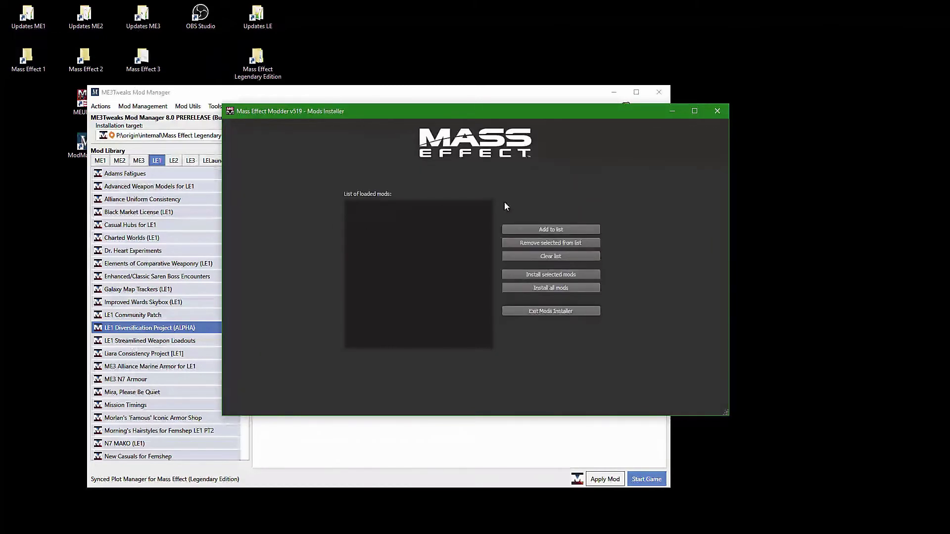
# - Load all LE1 MEM files from the ModManager\MEMs folder, from LE1_ALOT_UPDATE_LE1_v1.3.mem through LE1_ME1 Lips fix.mem, into the installer's mod list
pyautogui.click(559, 229)
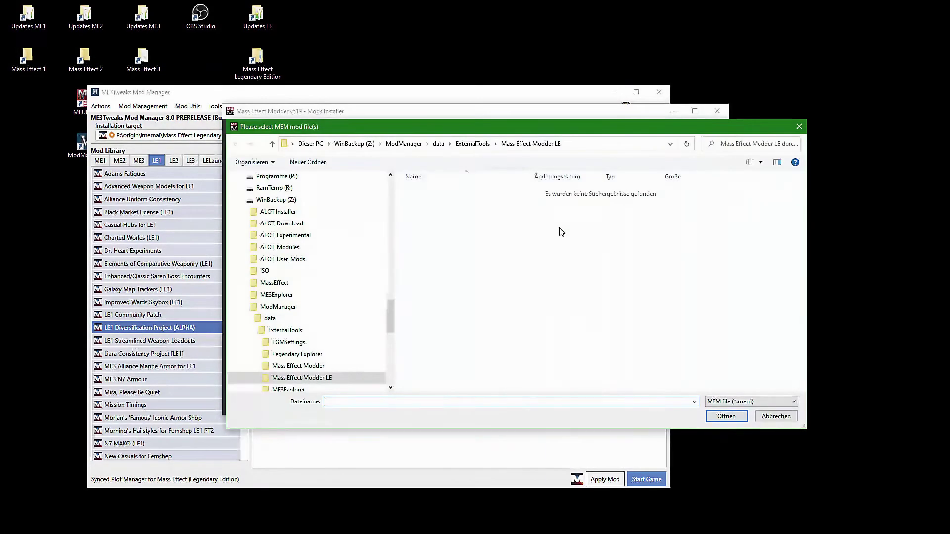
pyautogui.scroll(-2, 361, 282)
pyautogui.click(272, 366)
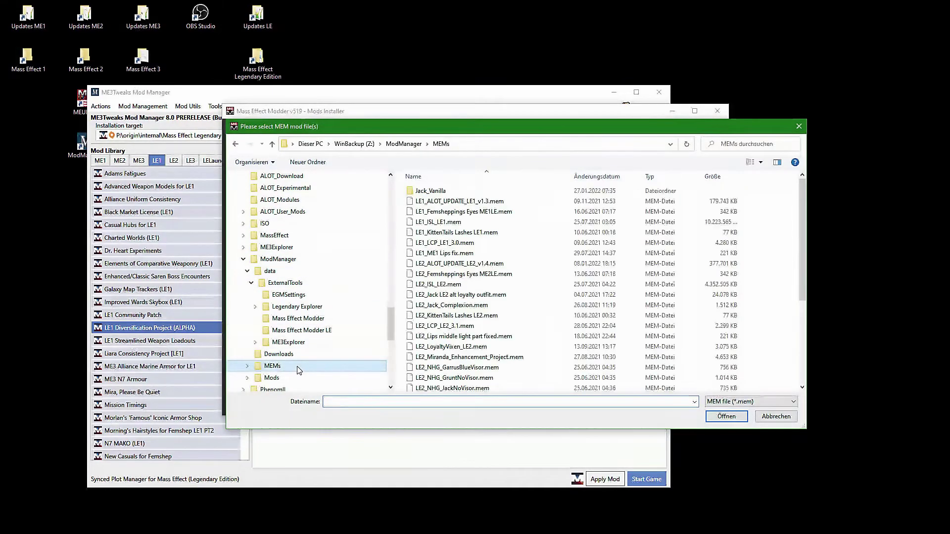
pyautogui.click(464, 201)
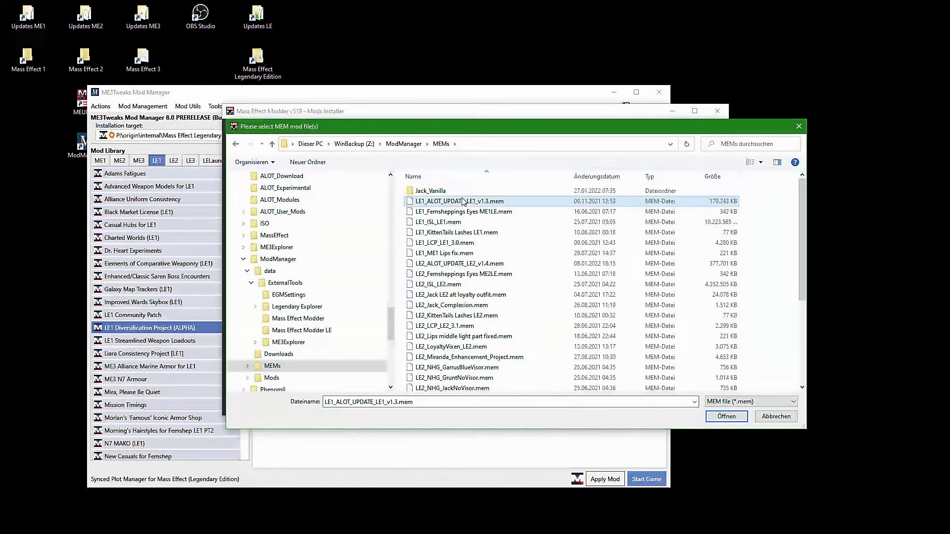
pyautogui.keyDown('shift'); pyautogui.click(453, 253); pyautogui.keyUp('shift')
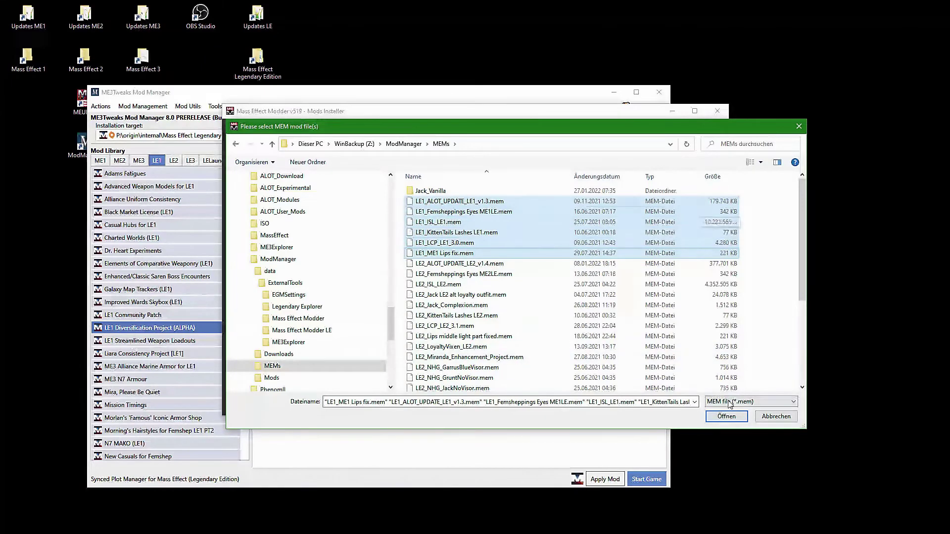
pyautogui.click(725, 417)
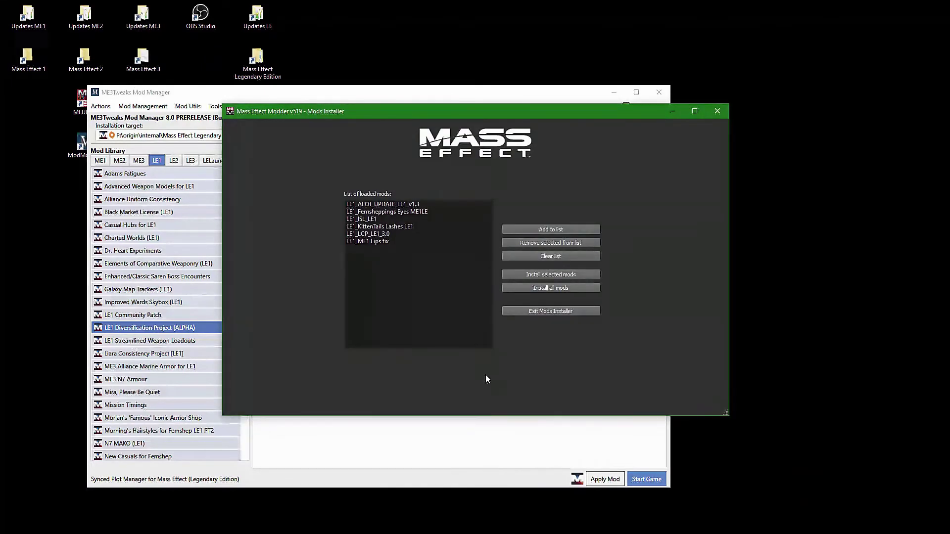
# - Install all loaded MEM texture mods and close Mass Effect Modder
pyautogui.click(558, 289)
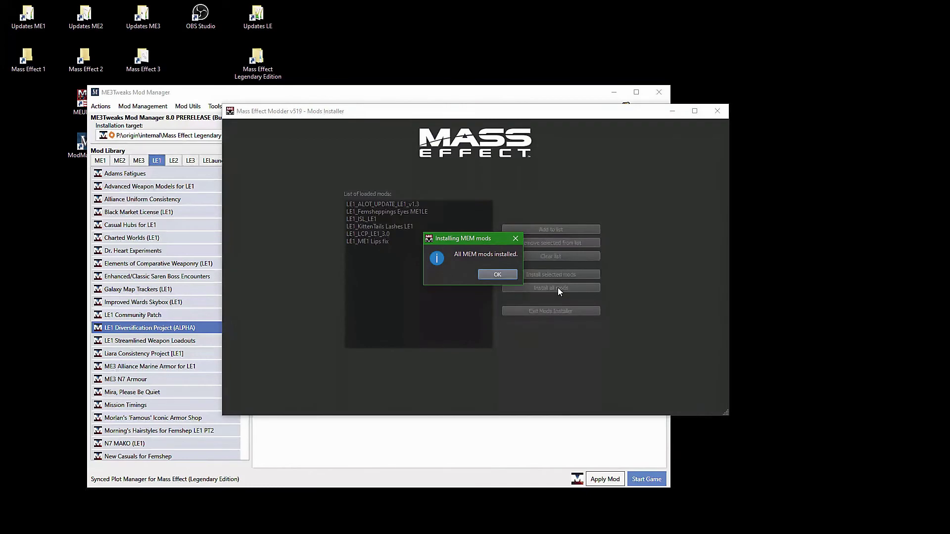
pyautogui.click(486, 274)
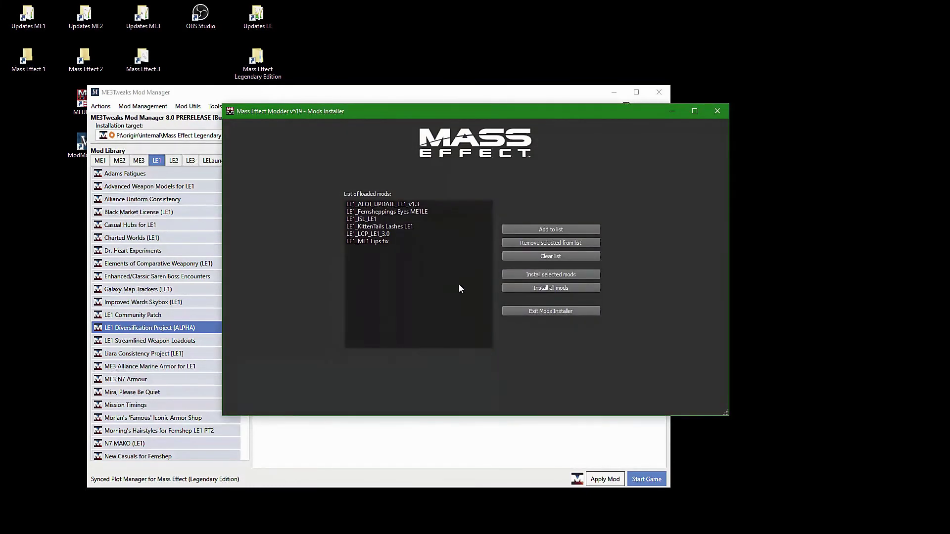
pyautogui.click(717, 111)
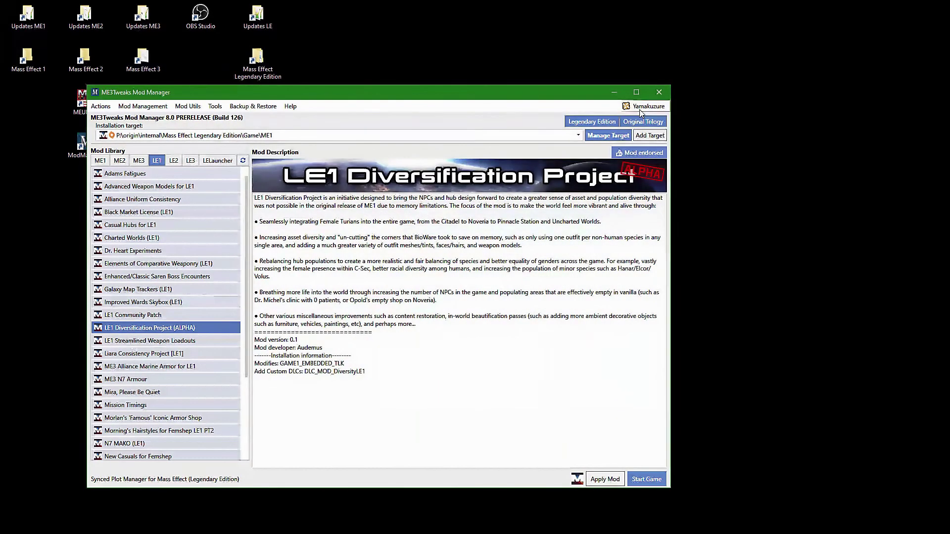